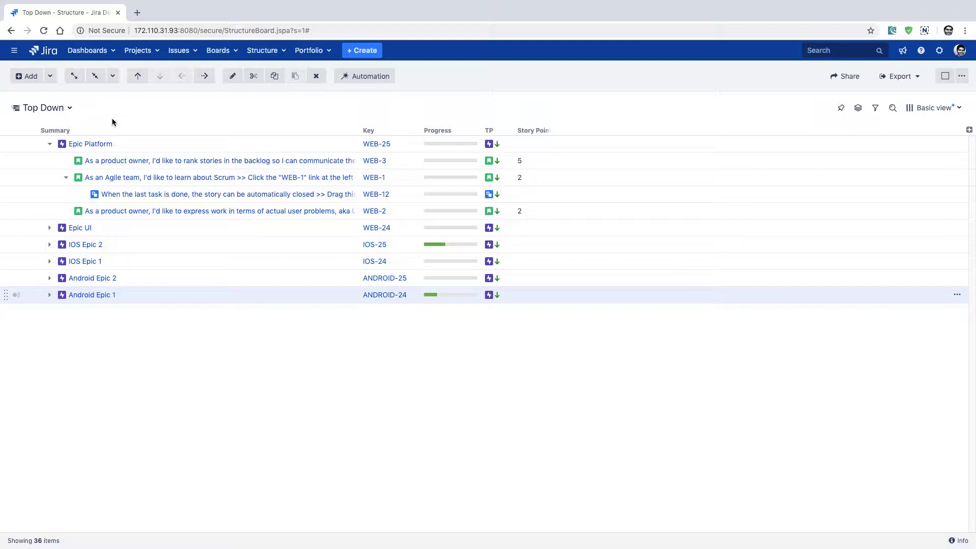
pyautogui.click(48, 145)
pyautogui.click(48, 146)
pyautogui.click(50, 81)
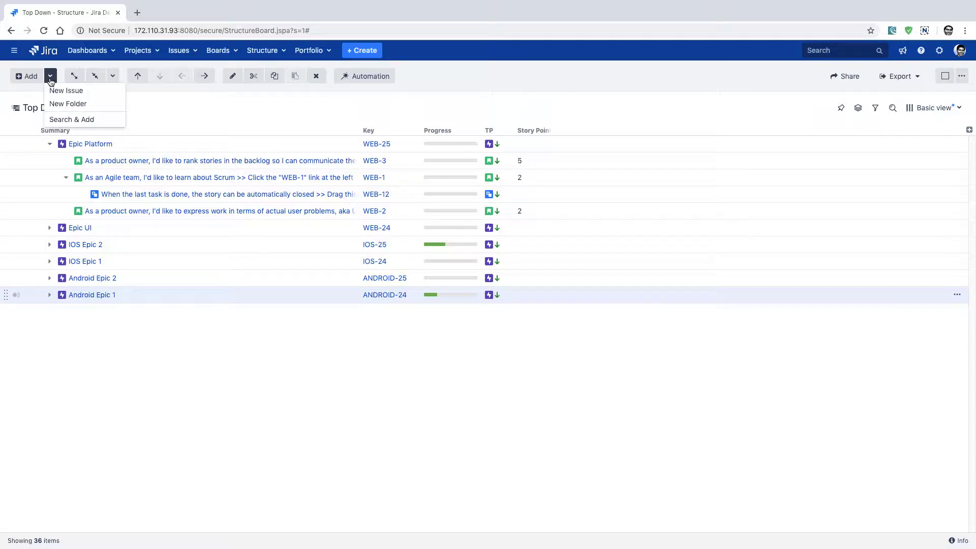
pyautogui.click(74, 94)
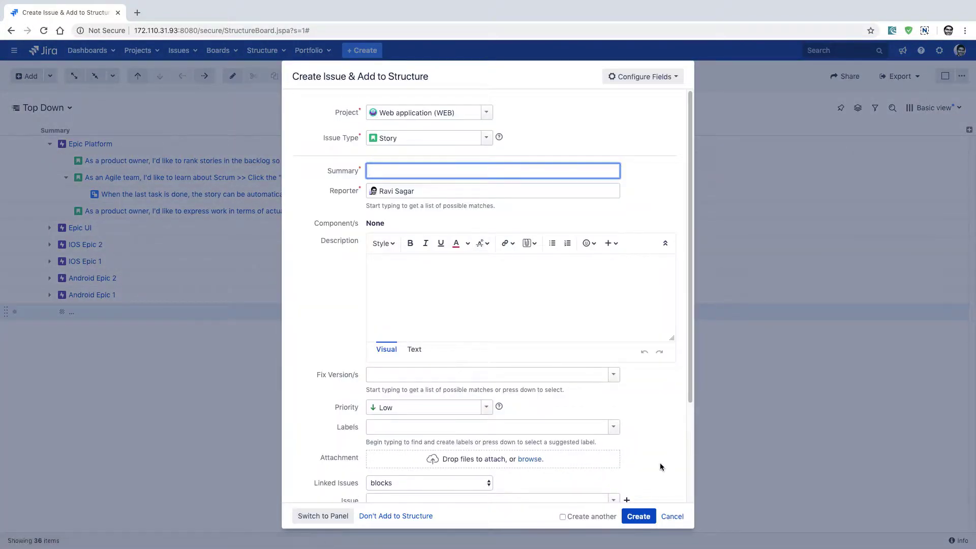
pyautogui.click(670, 515)
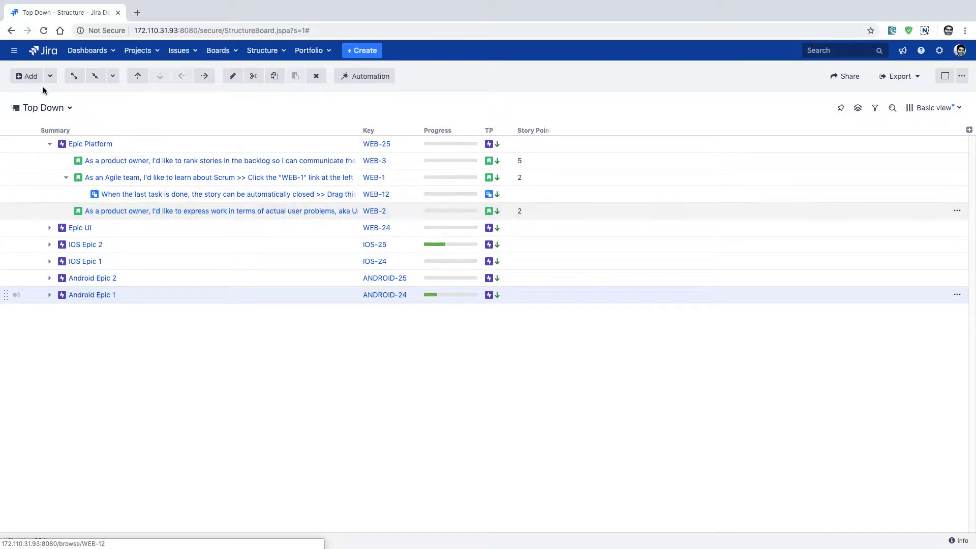
# Expand every item in the Top Down structure to review its full hierarchy, and collapse all items again.
pyautogui.click(72, 83)
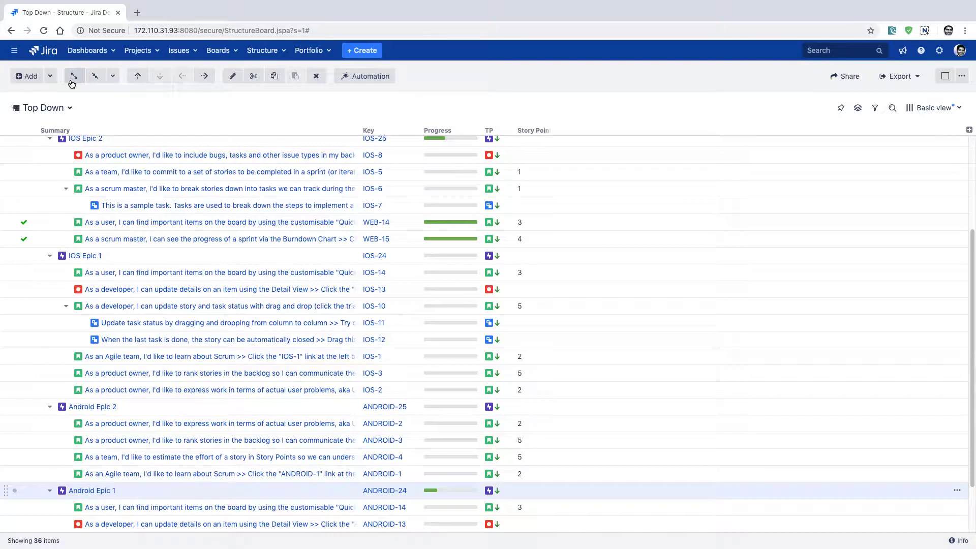
pyautogui.scroll(3, 112, 249)
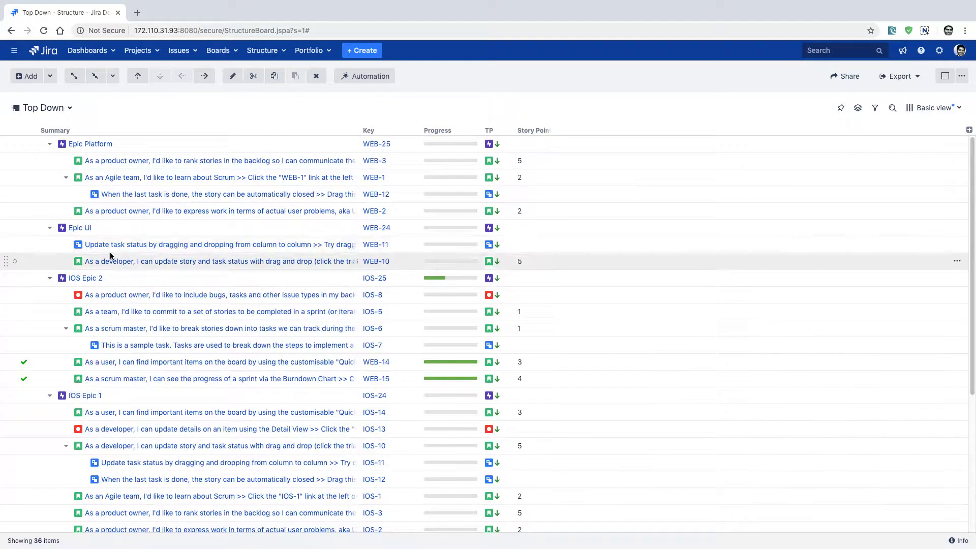
pyautogui.click(97, 79)
# View the Top Down structure expanded to Level 2 and Level 3, and reduce it to Level 1.
pyautogui.click(112, 82)
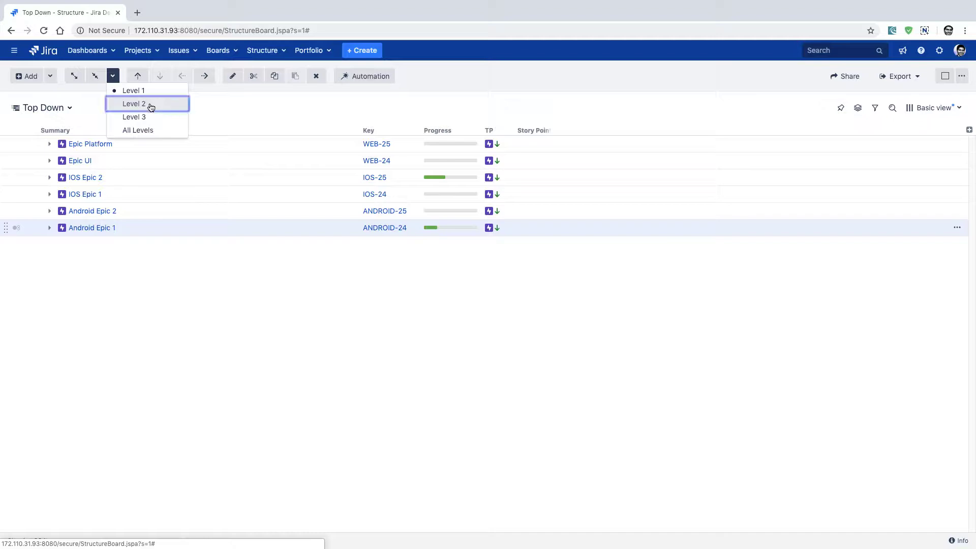
pyautogui.click(150, 106)
pyautogui.click(113, 78)
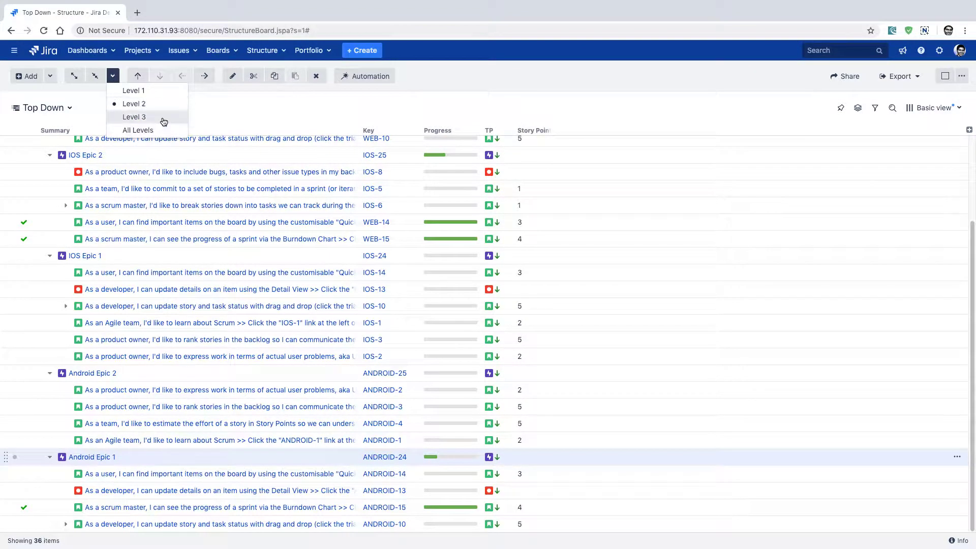
pyautogui.click(163, 117)
pyautogui.click(113, 75)
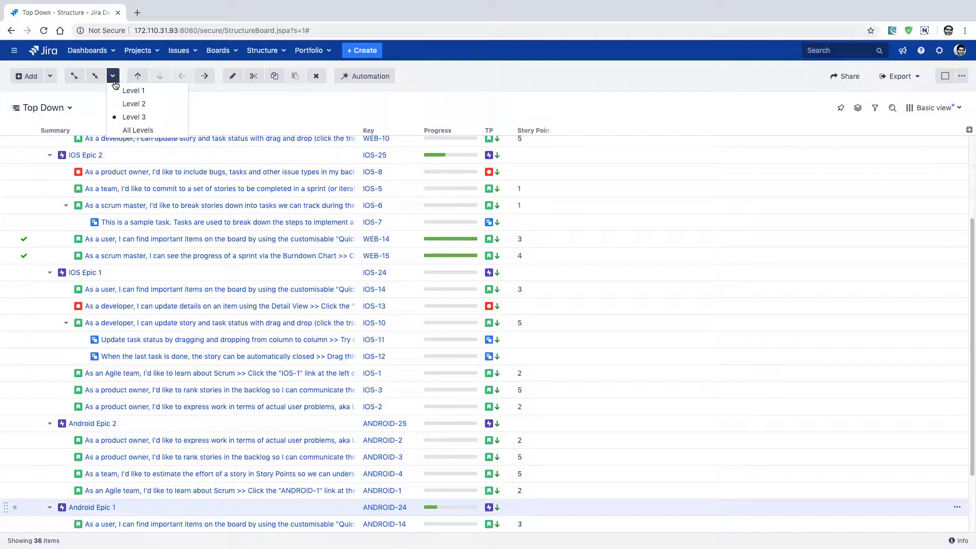
pyautogui.click(152, 92)
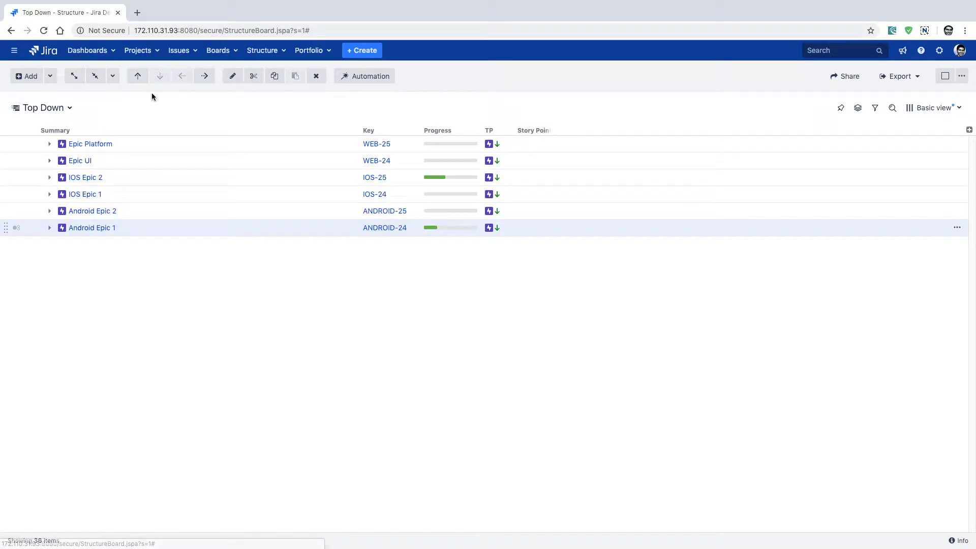
# View the Top Down structure at Level 3, reduce it to Level 2, and select the Epic UI row.
pyautogui.click(112, 76)
pyautogui.click(137, 118)
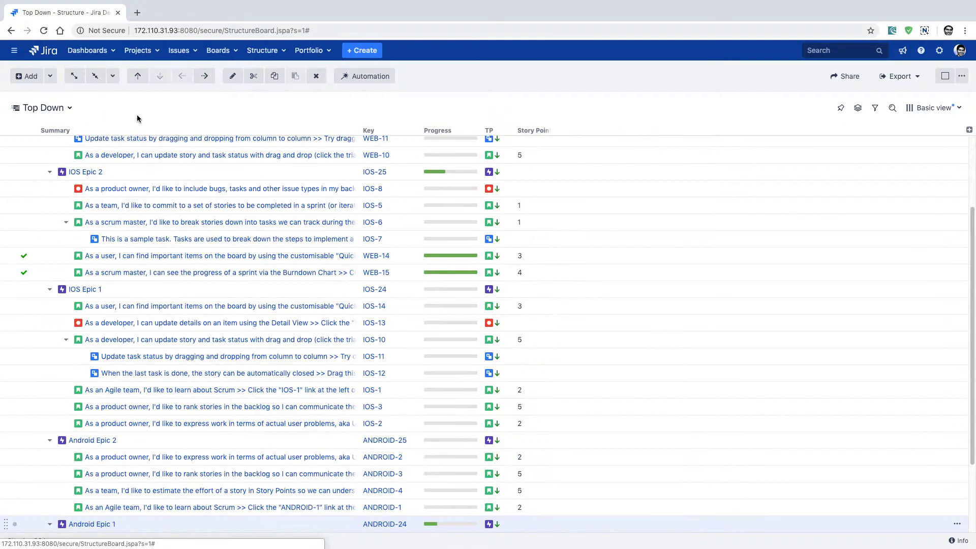
pyautogui.click(112, 78)
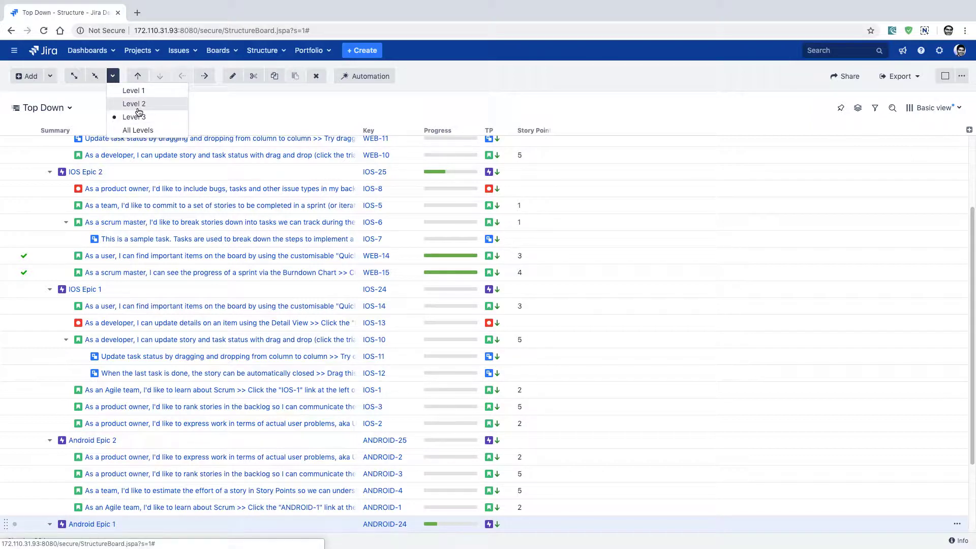
pyautogui.click(137, 107)
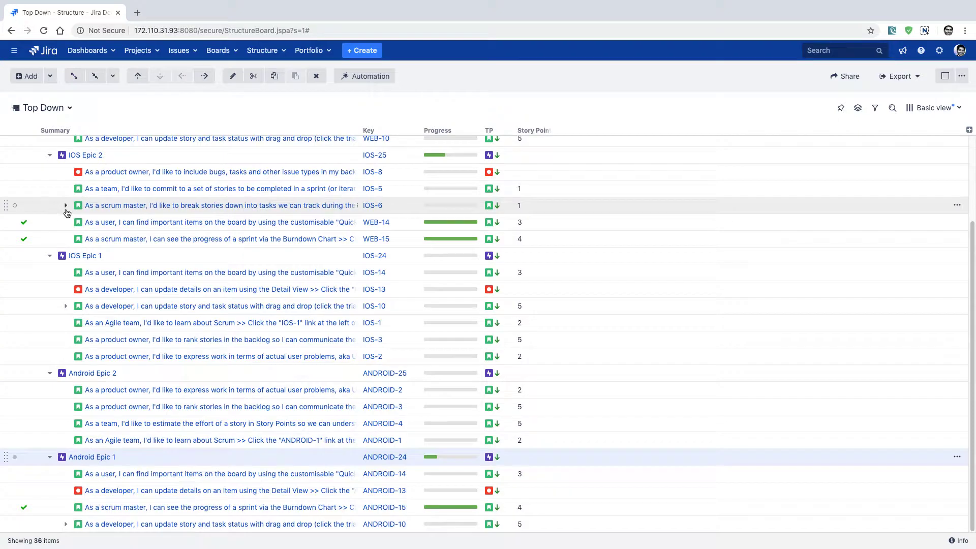
pyautogui.scroll(3, 66, 212)
pyautogui.click(67, 228)
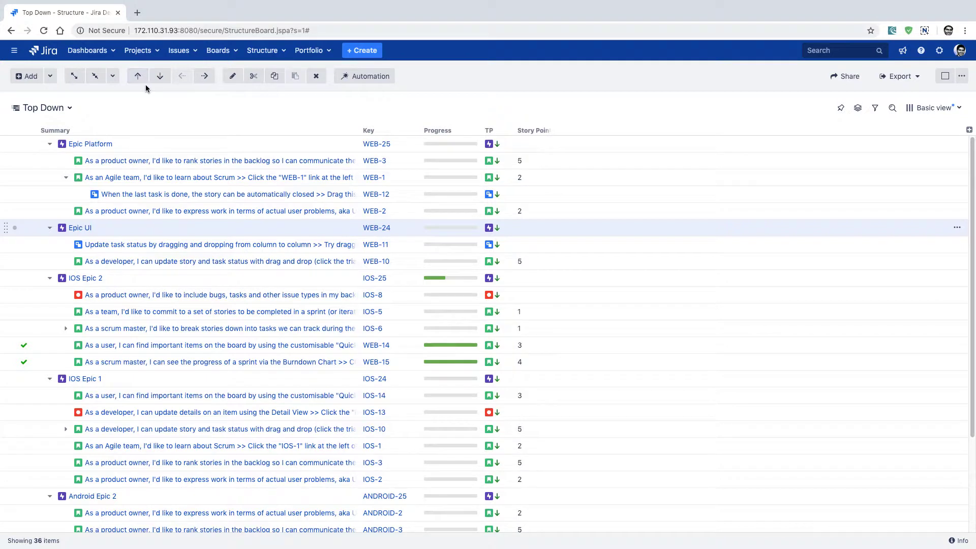
# Open the Manual Structure Board and outdent the first API functionality item under Login functionality to the top level.
pyautogui.click(284, 53)
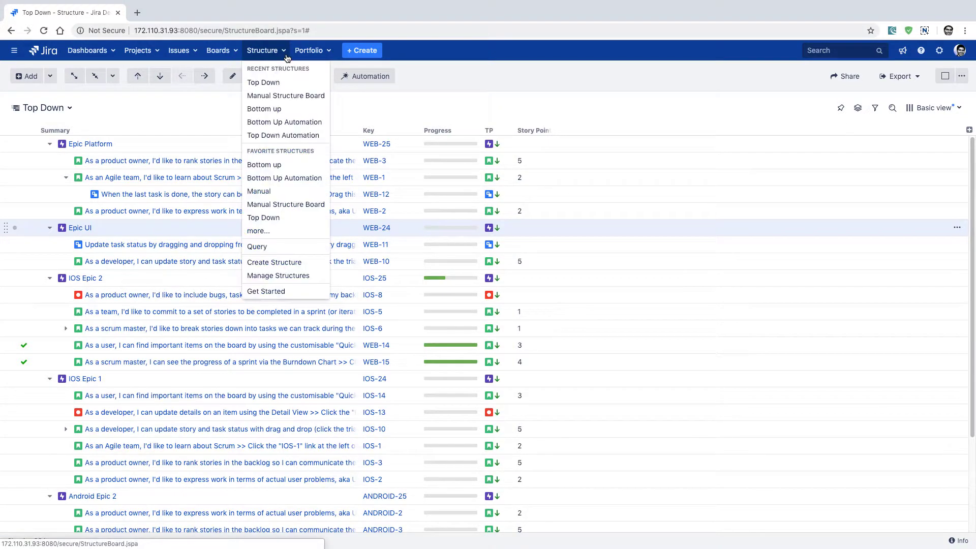
pyautogui.click(280, 99)
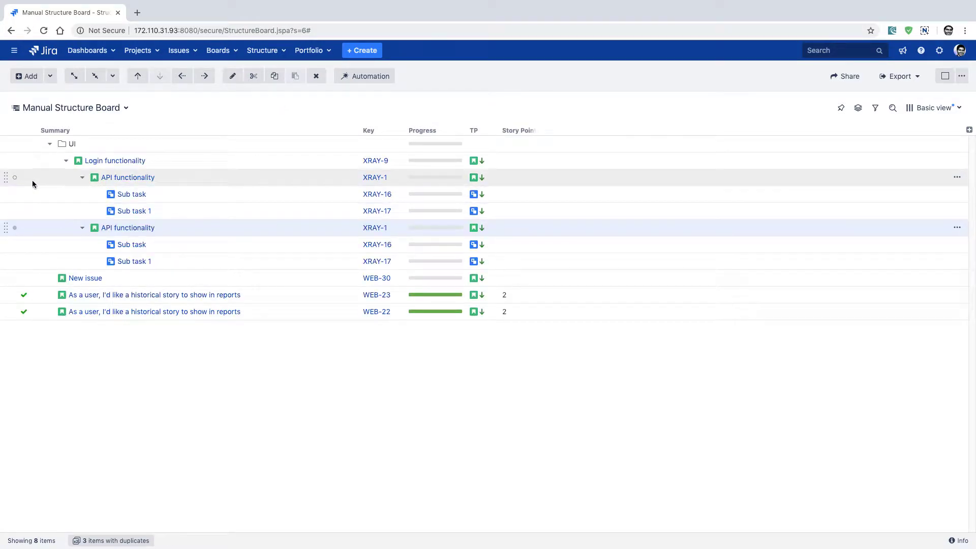
pyautogui.click(34, 179)
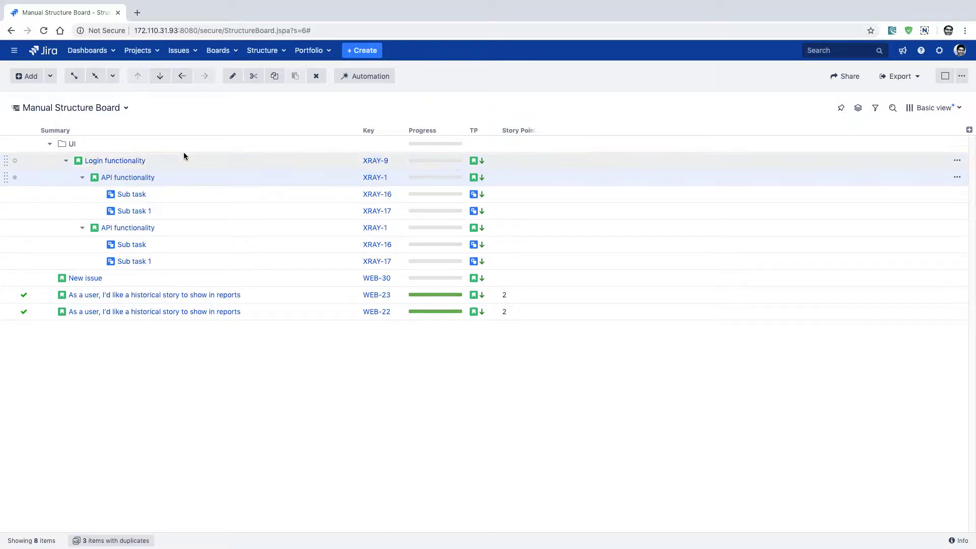
pyautogui.click(183, 77)
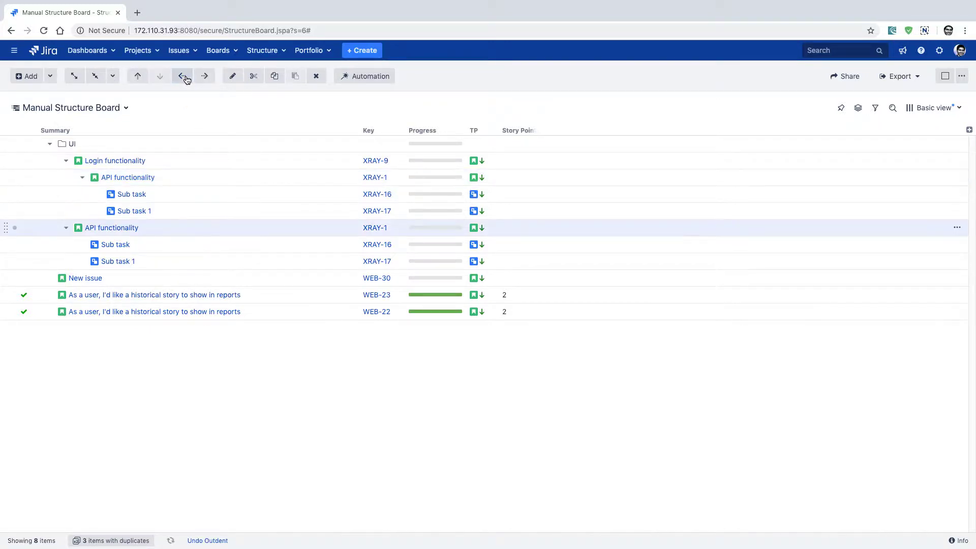
pyautogui.click(186, 78)
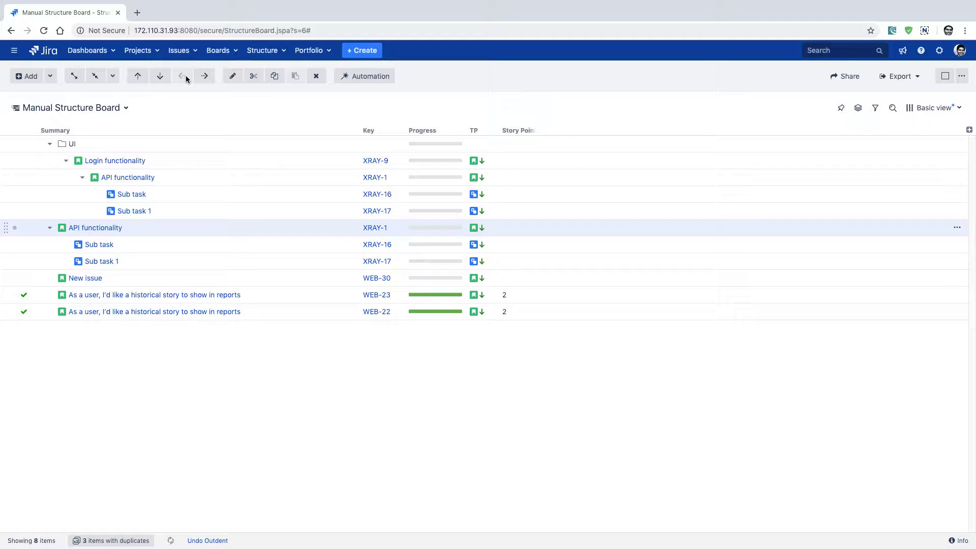
# Try moving the API functionality item up and down, and nest it directly in the UI folder beside Login functionality.
pyautogui.click(137, 77)
pyautogui.click(159, 79)
pyautogui.click(203, 76)
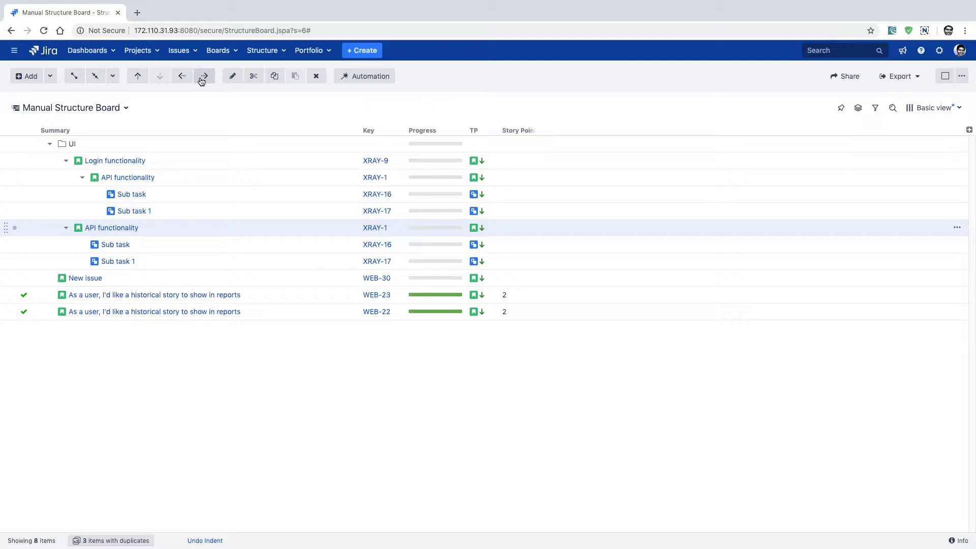
pyautogui.click(202, 77)
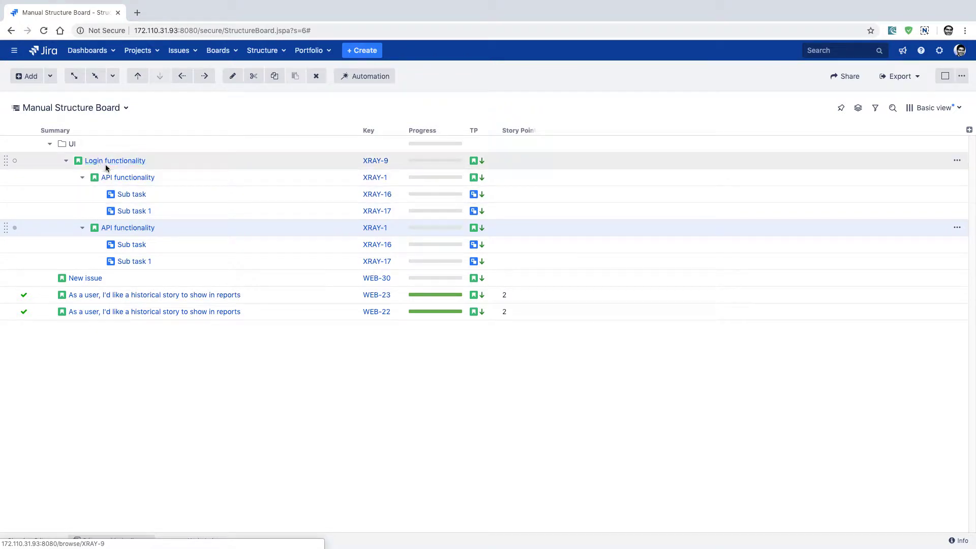
pyautogui.click(181, 77)
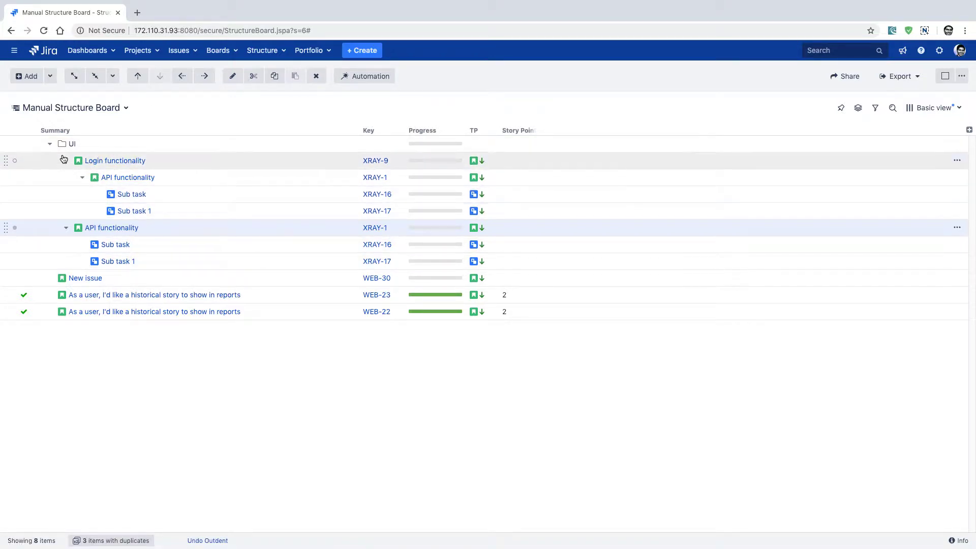
# Create a folder named Admin and move it to the top level above the UI folder.
pyautogui.click(51, 77)
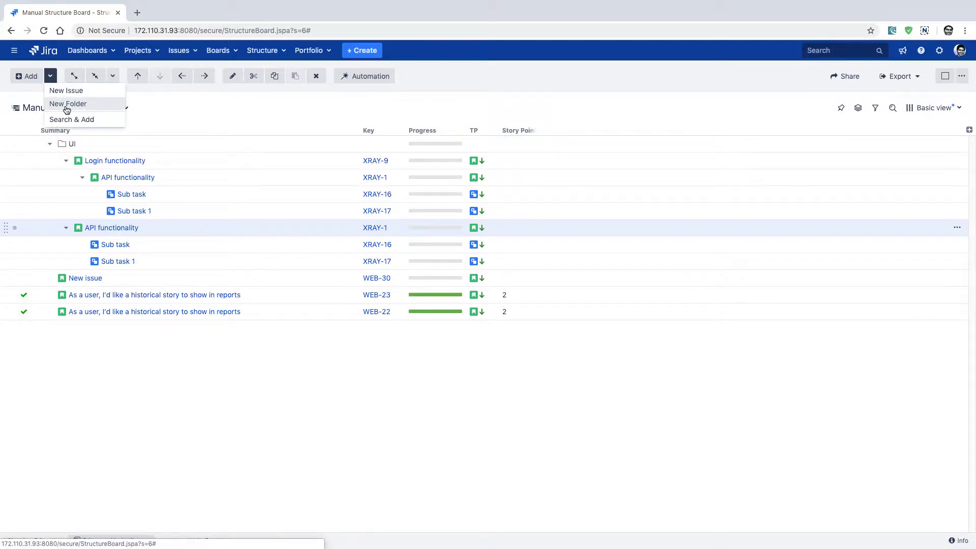
pyautogui.click(67, 104)
pyautogui.write('Admin')
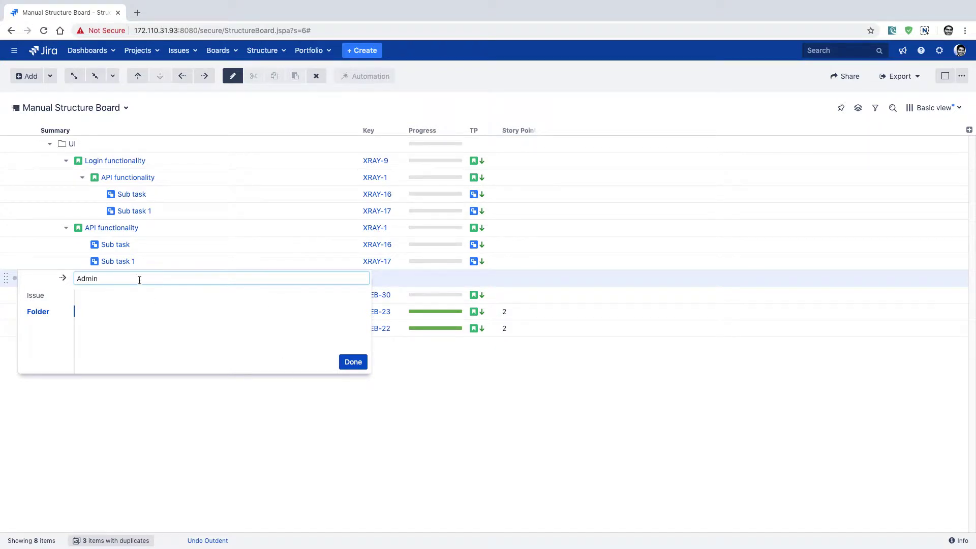
pyautogui.click(355, 363)
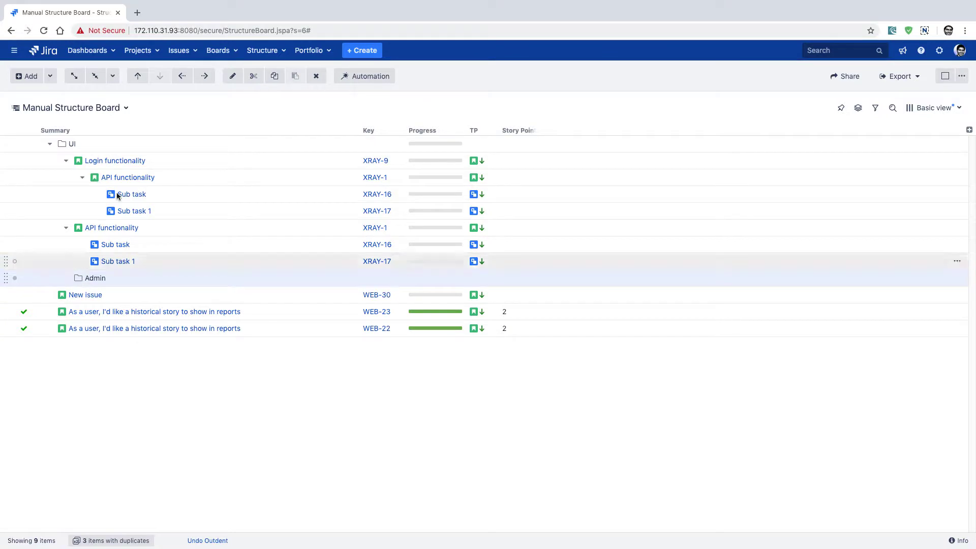
pyautogui.click(183, 76)
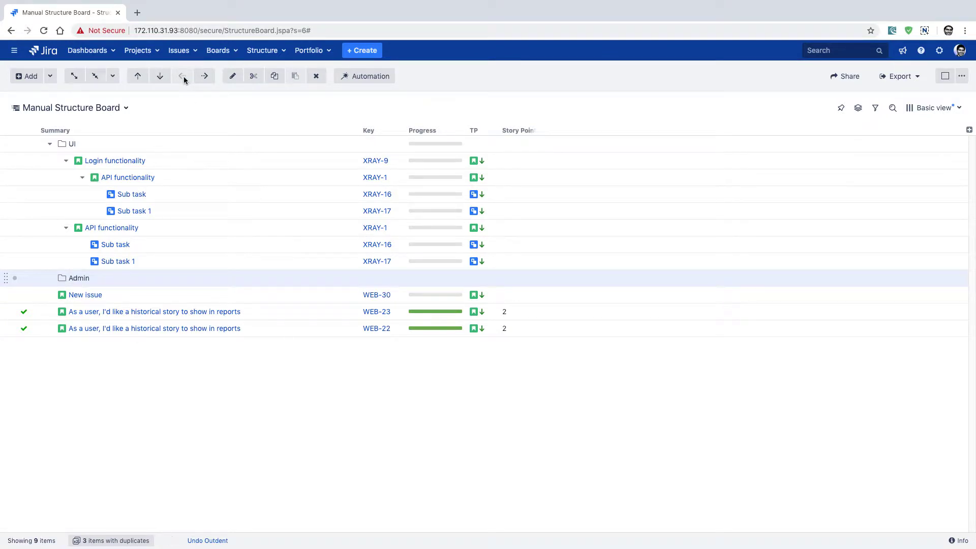
pyautogui.click(144, 79)
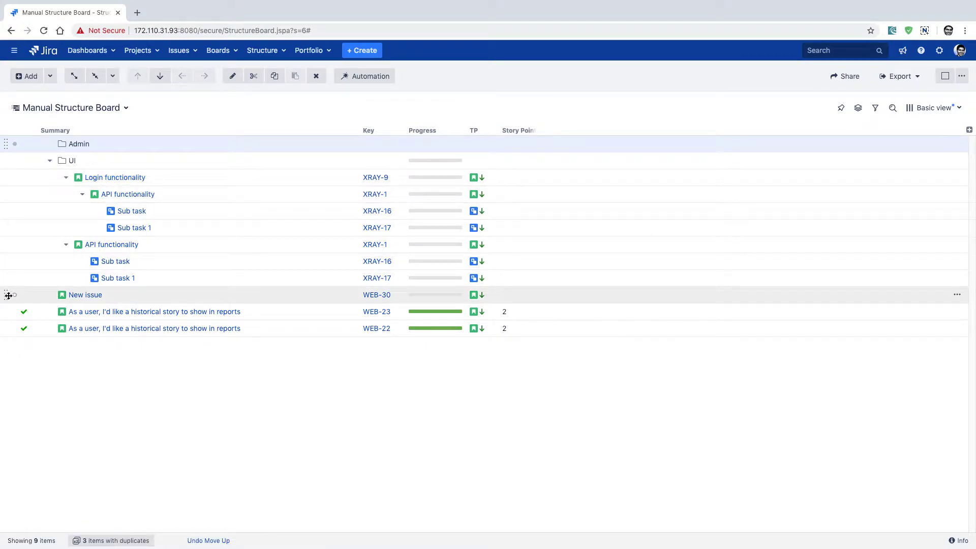
# Move New issue (WEB-30) and story WEB-23 into the Admin folder as items on the same level.
pyautogui.moveTo(6, 293); pyautogui.dragTo(38, 157)
pyautogui.moveTo(9, 311); pyautogui.dragTo(76, 170)
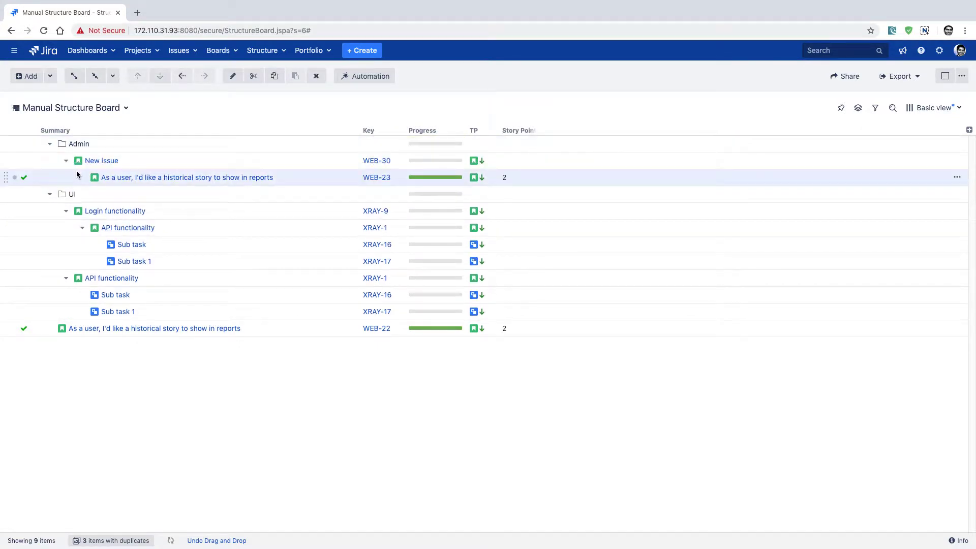
pyautogui.click(182, 77)
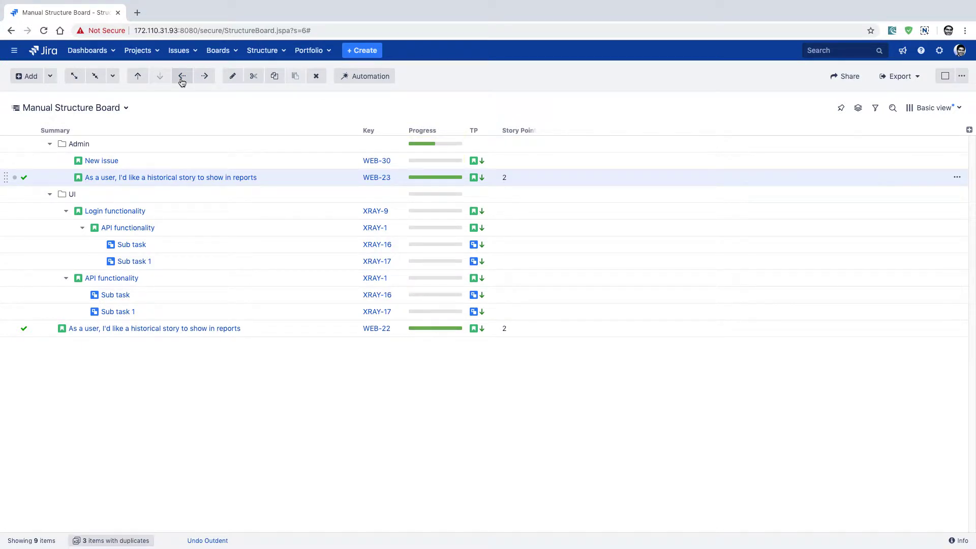
pyautogui.click(232, 77)
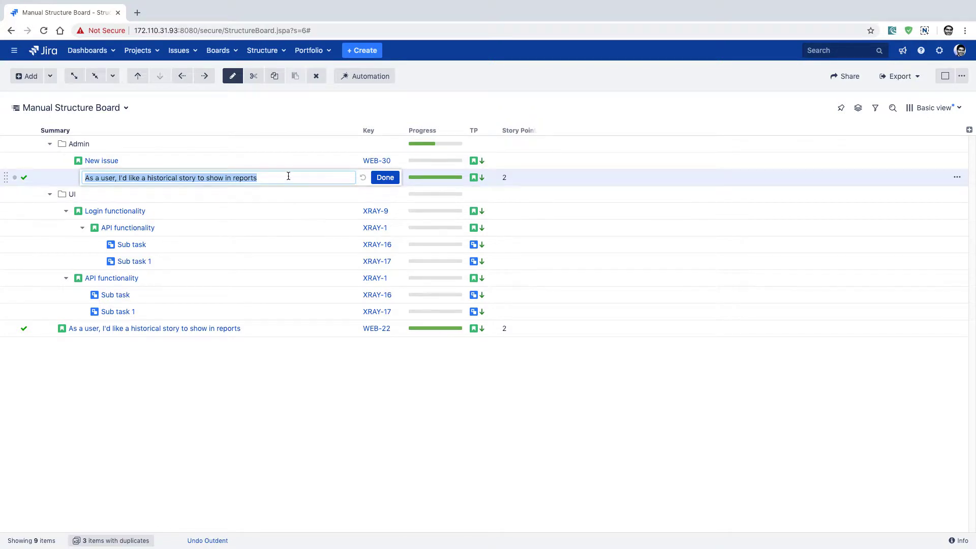
pyautogui.click(288, 178)
pyautogui.click(257, 80)
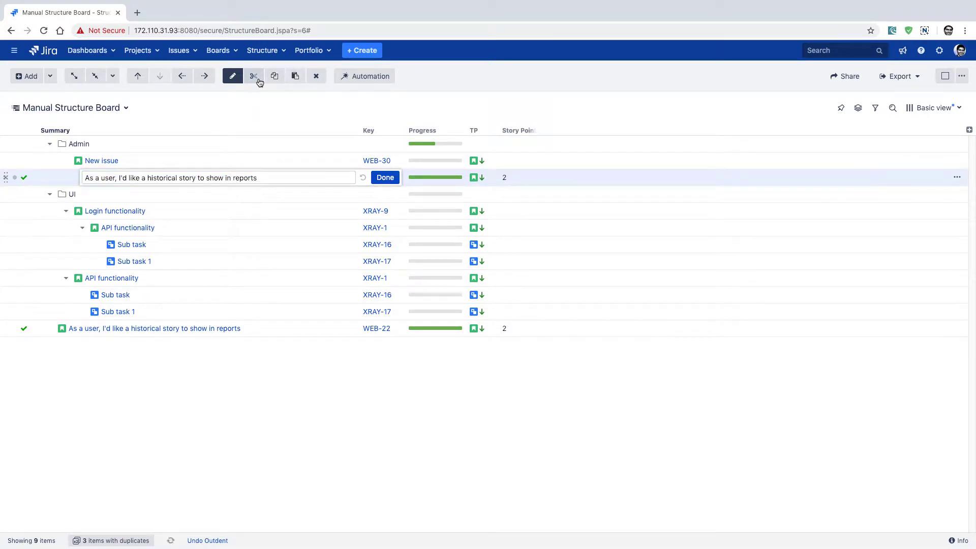
pyautogui.click(384, 177)
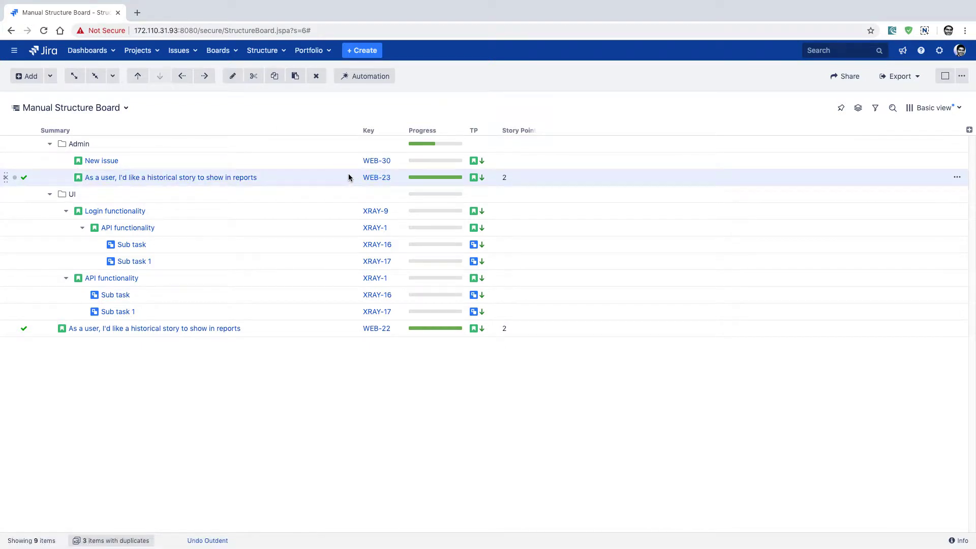
# Append "- new text" to the summary of story WEB-23 in the Admin folder.
pyautogui.click(232, 76)
pyautogui.click(285, 173)
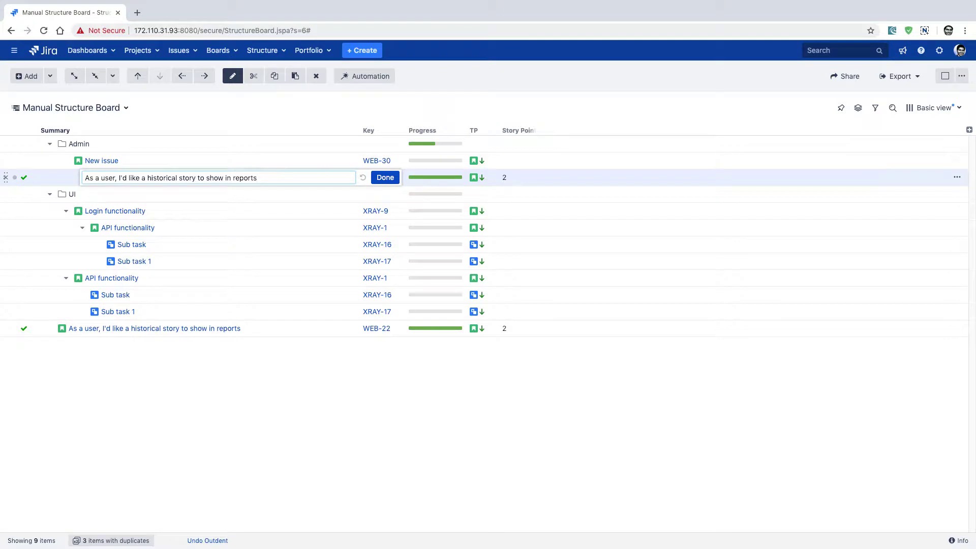
pyautogui.write('- new text')
pyautogui.click(385, 177)
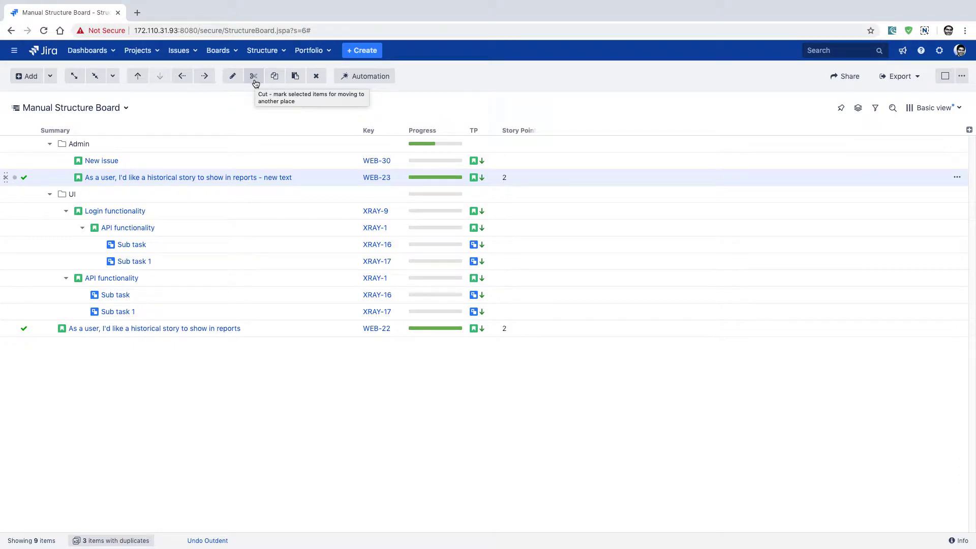
# Cut story WEB-23 from the Admin folder and paste it under Login functionality, after the nested API functionality item.
pyautogui.click(254, 77)
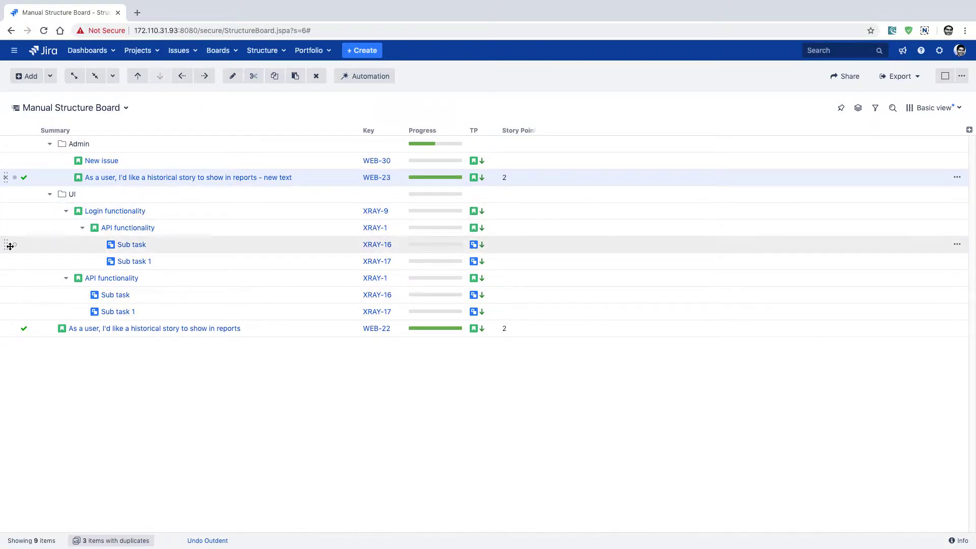
pyautogui.click(62, 227)
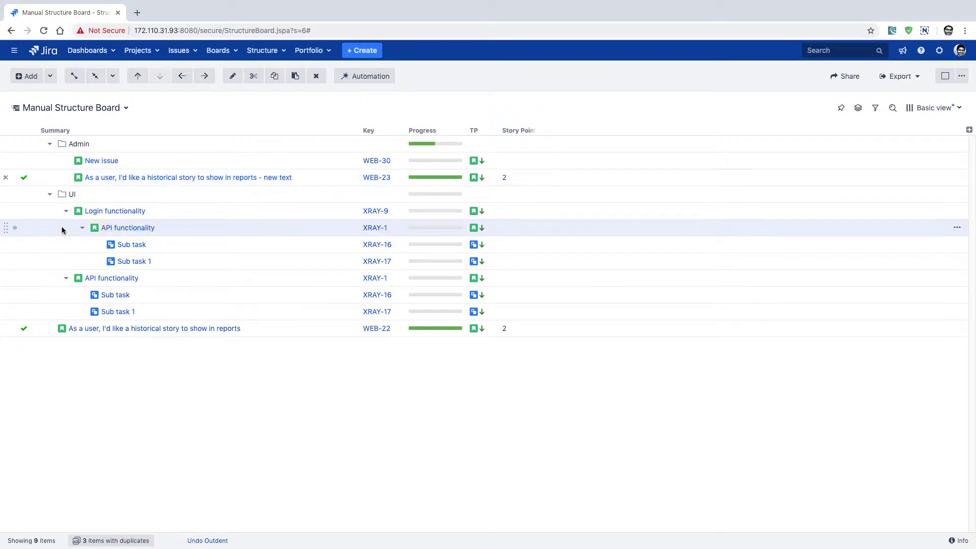
pyautogui.click(296, 77)
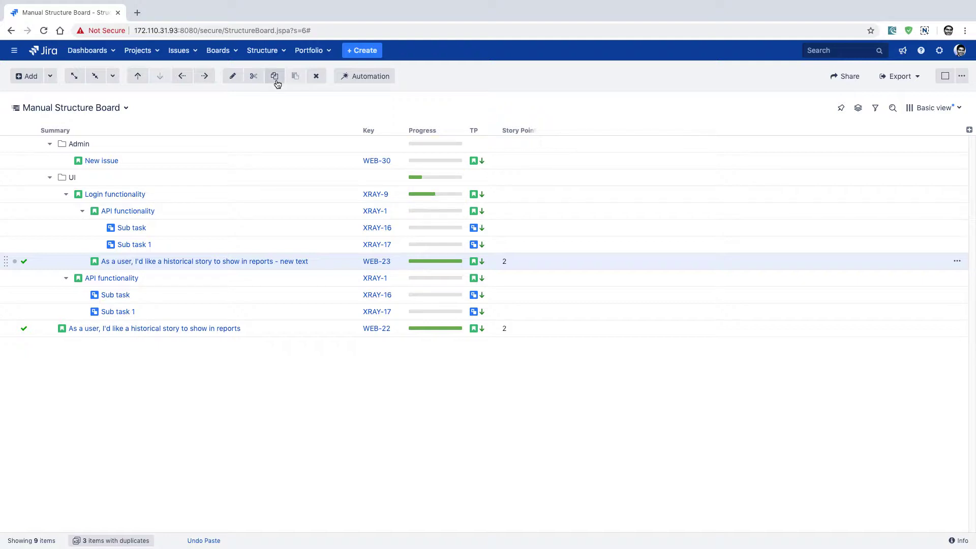
# Copy story WEB-23 and try to paste it below Sub task (XRAY-16) in the API functionality item directly under the UI folder.
pyautogui.click(277, 83)
pyautogui.click(24, 294)
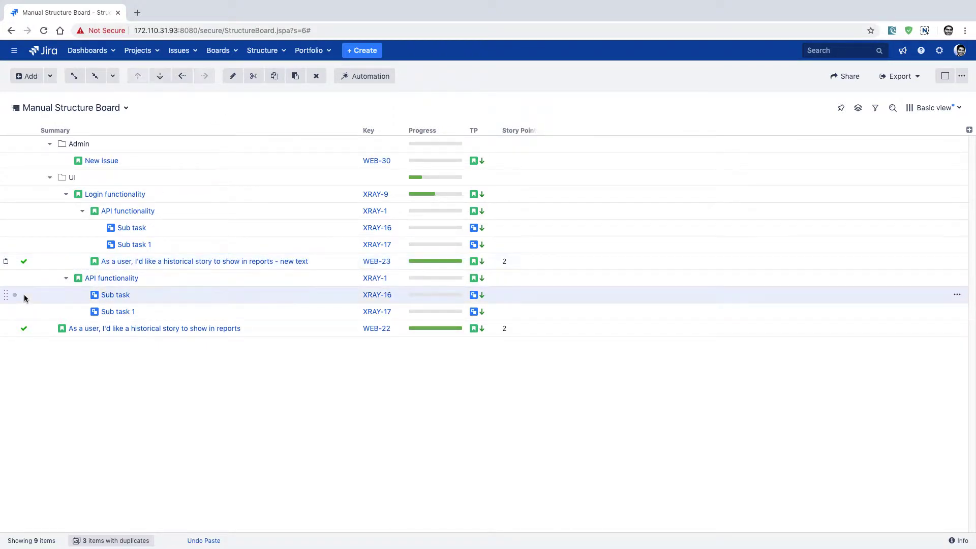
pyautogui.click(295, 75)
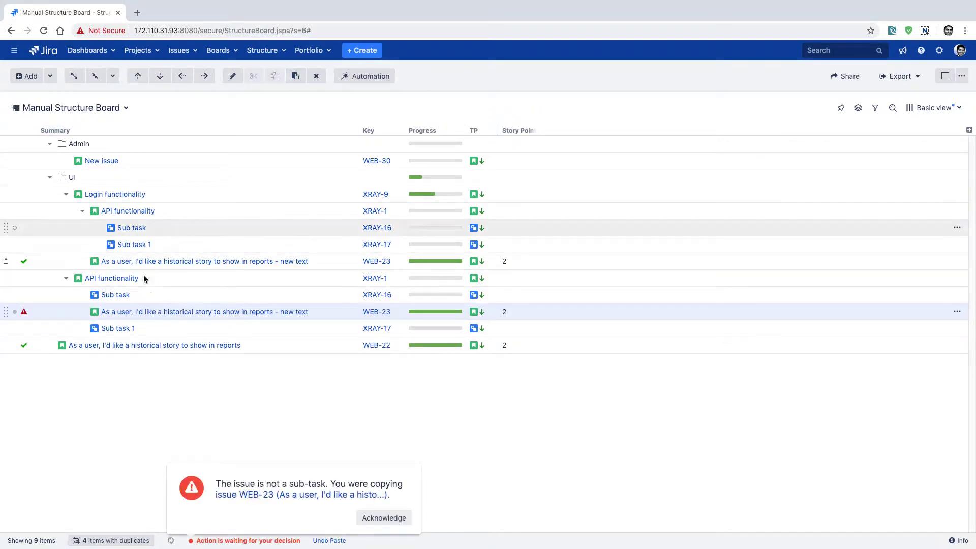
pyautogui.click(384, 517)
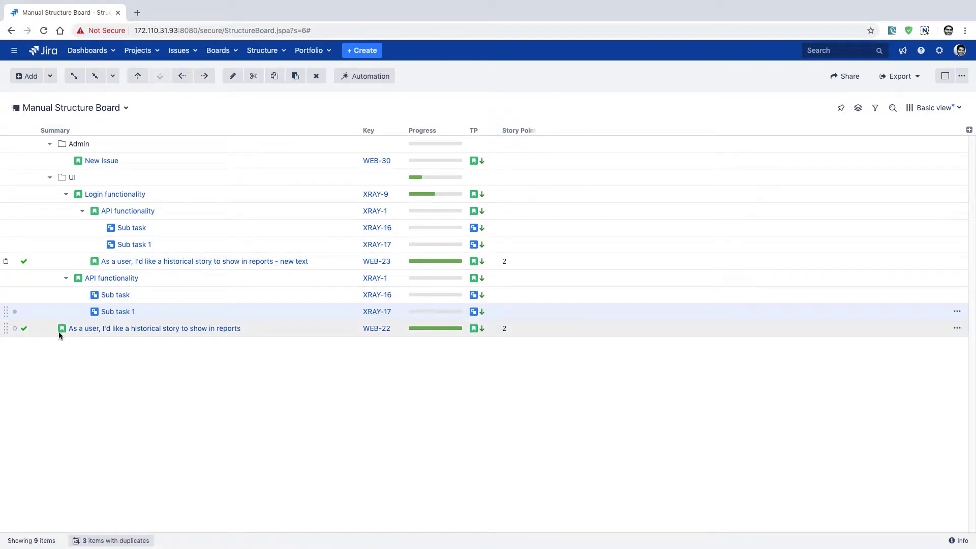
# Paste the copied story WEB-23 under Login functionality, right after the nested API functionality item.
pyautogui.click(35, 210)
pyautogui.click(295, 77)
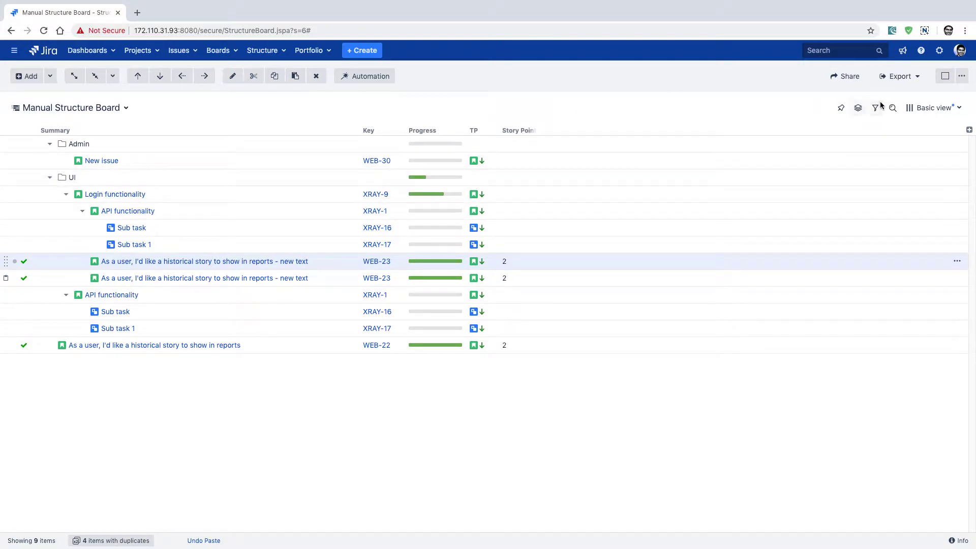
# Using the Double Grid layout, add Android Epic 1 from the JQL issues between the Admin and UI folders, and return to Single Grid.
pyautogui.click(960, 76)
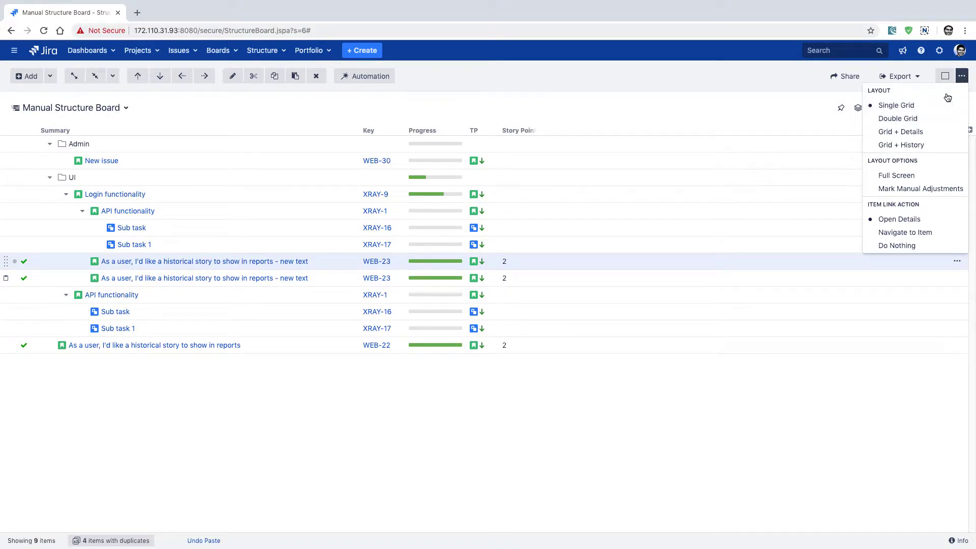
pyautogui.click(921, 120)
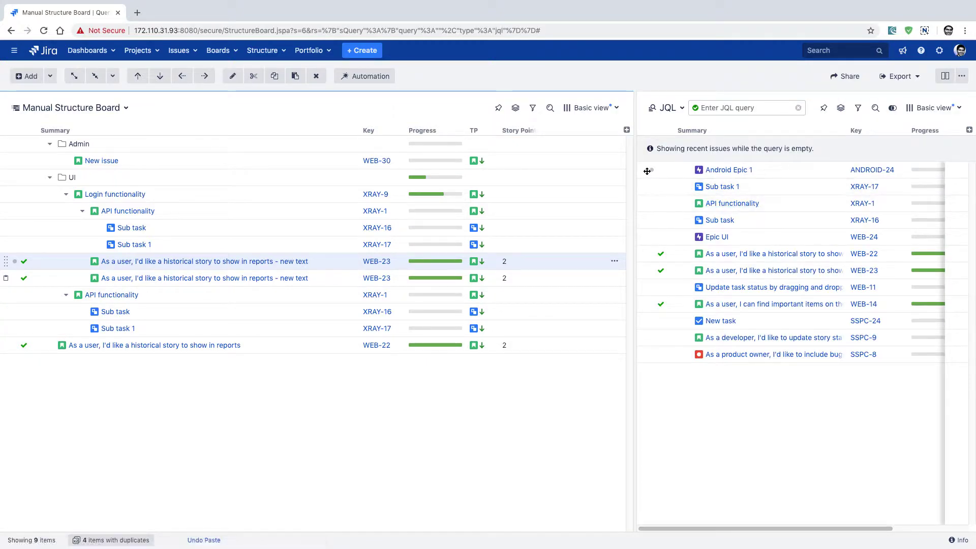
pyautogui.click(666, 172)
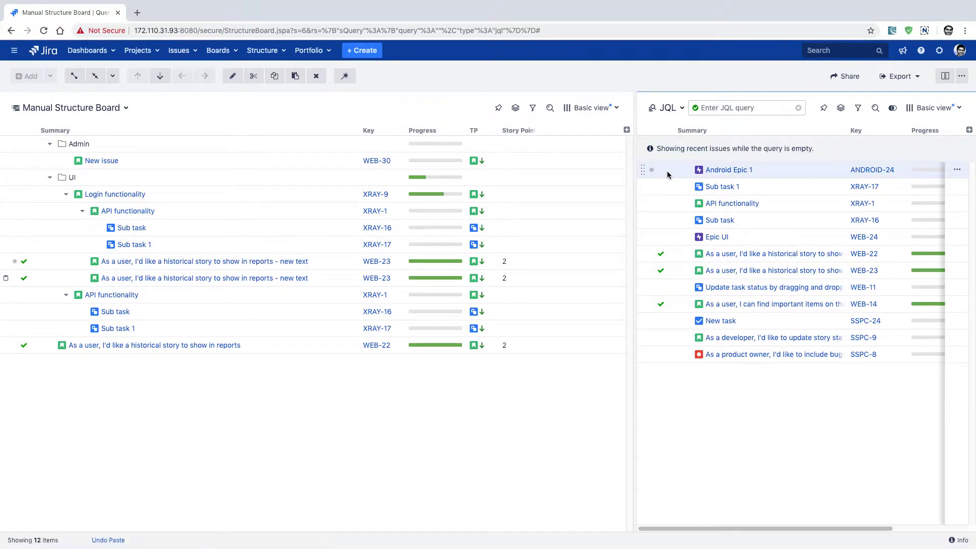
pyautogui.moveTo(673, 170); pyautogui.dragTo(256, 177)
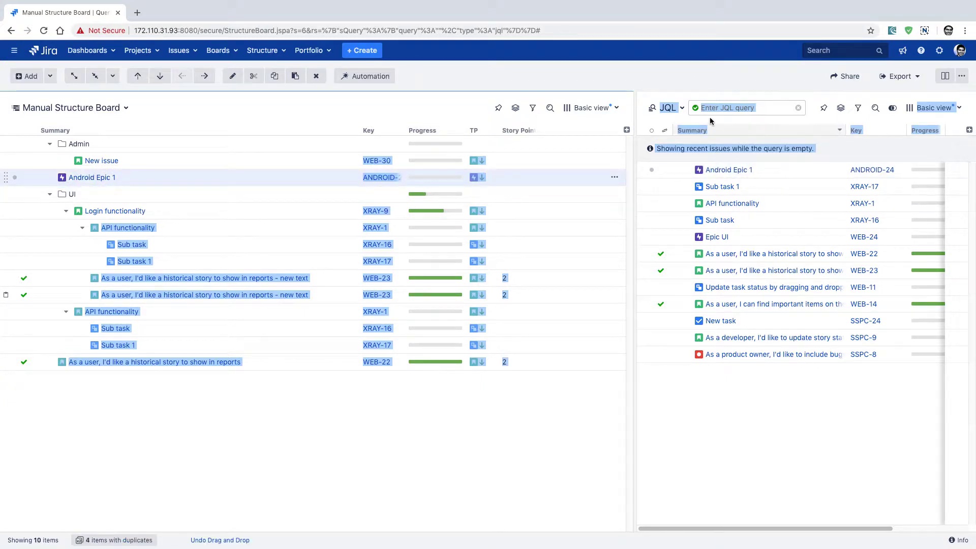
pyautogui.click(945, 75)
pyautogui.click(279, 117)
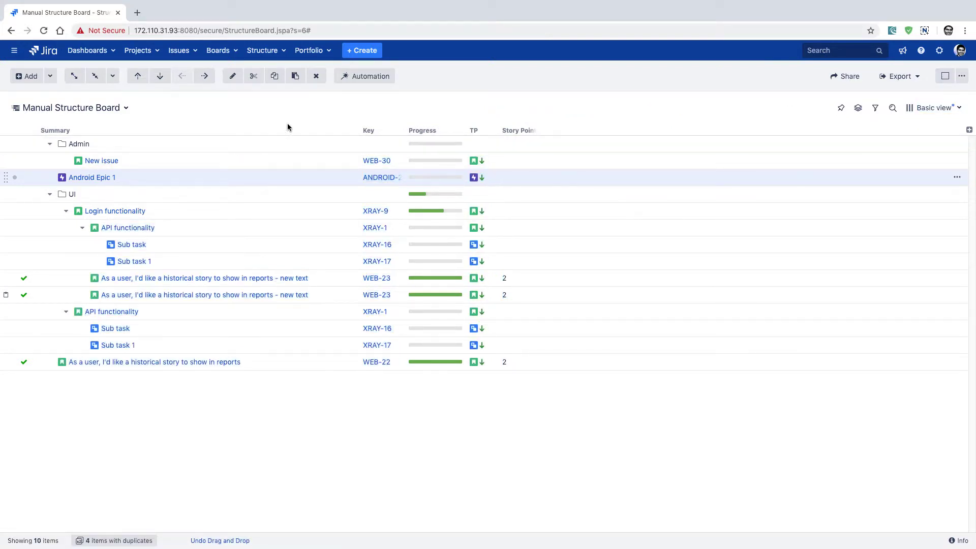
# Search the structure for the text "admin", clear the query, and check which other query types are available.
pyautogui.click(892, 108)
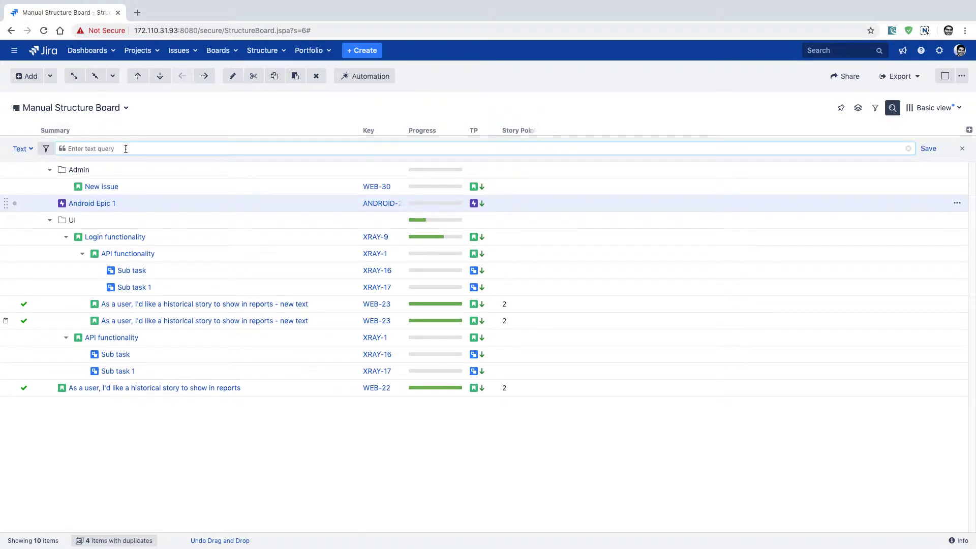
pyautogui.write('admin')
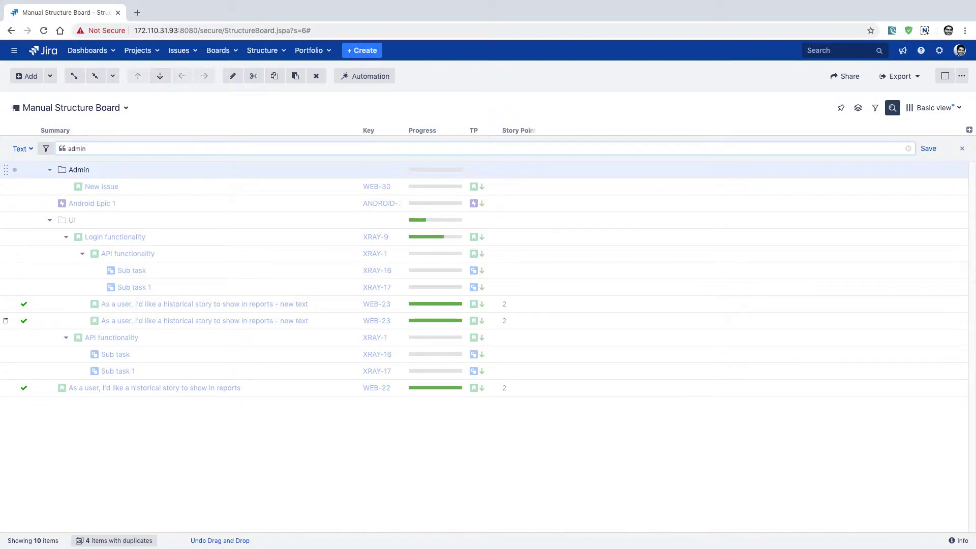
pyautogui.press('BackSpace')
pyautogui.press('BackSpace')
pyautogui.press('BackSpace')
pyautogui.press('BackSpace')
pyautogui.press('BackSpace')
pyautogui.click(33, 149)
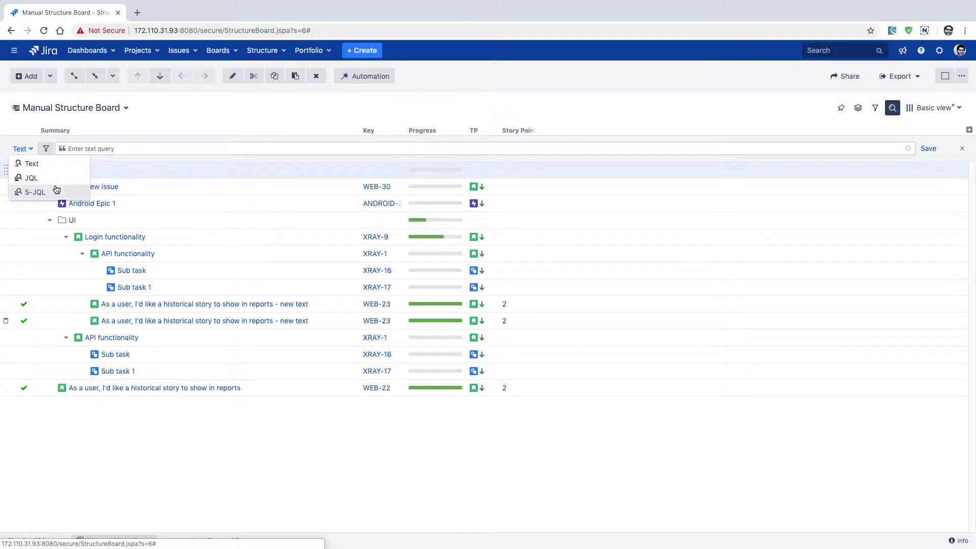
pyautogui.click(430, 119)
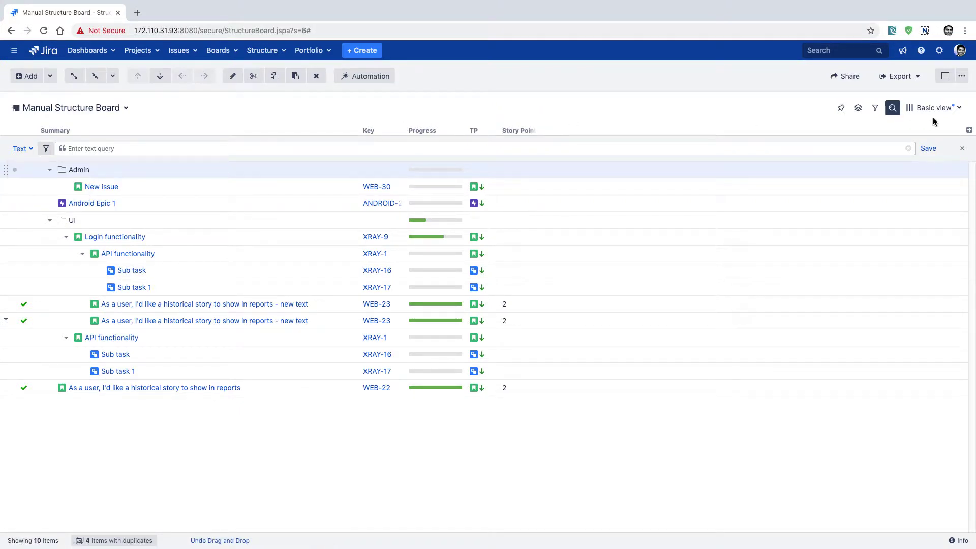
# Compare the columns of the Planning view with those of Basic view, ending on Basic view.
pyautogui.click(954, 113)
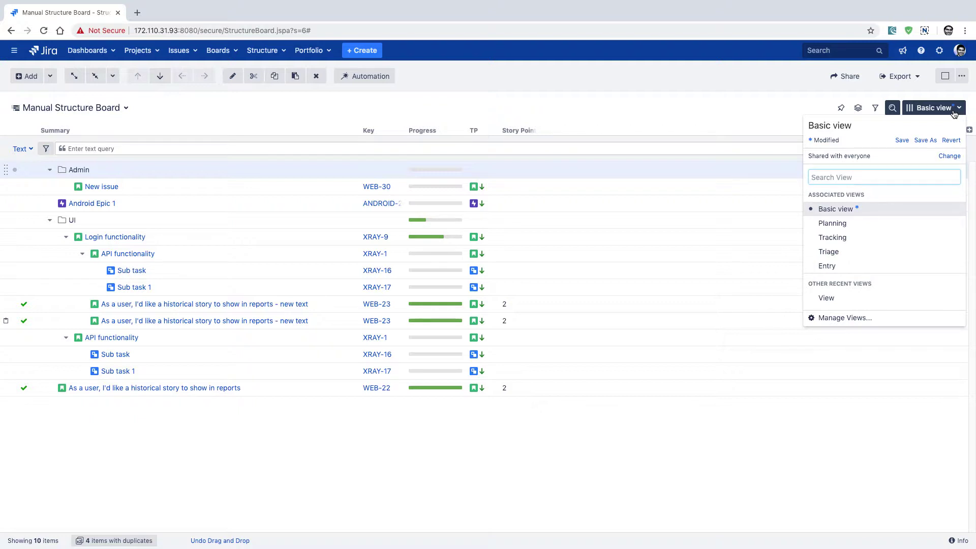
pyautogui.click(859, 225)
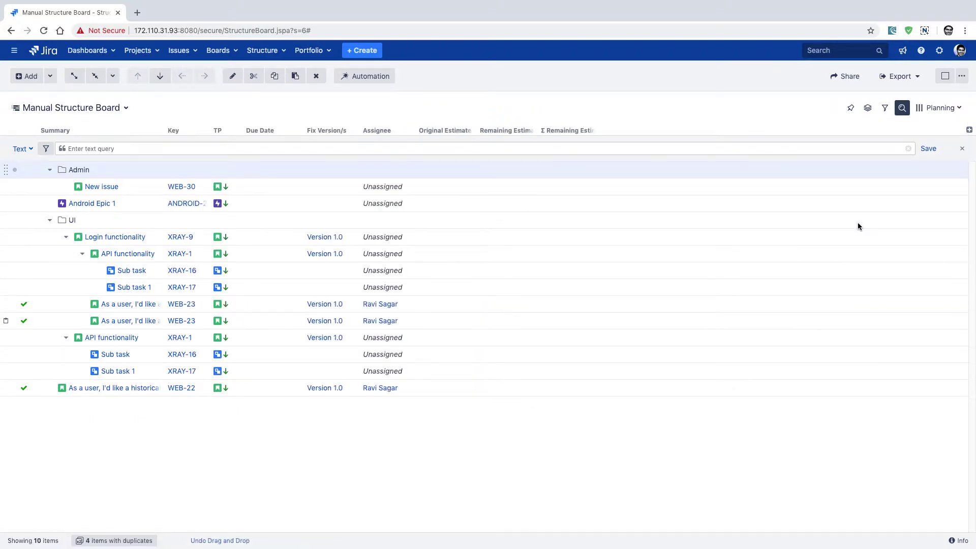
pyautogui.click(951, 112)
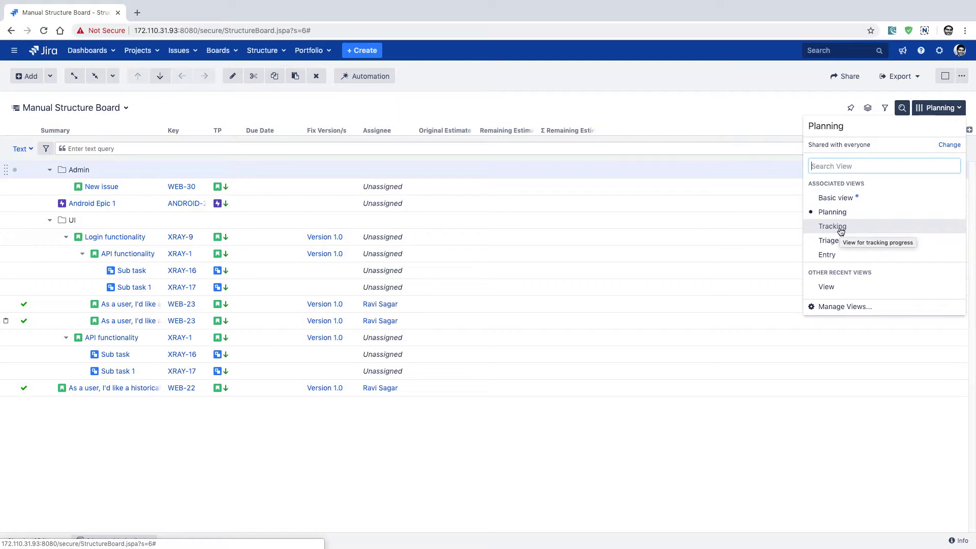
pyautogui.click(853, 199)
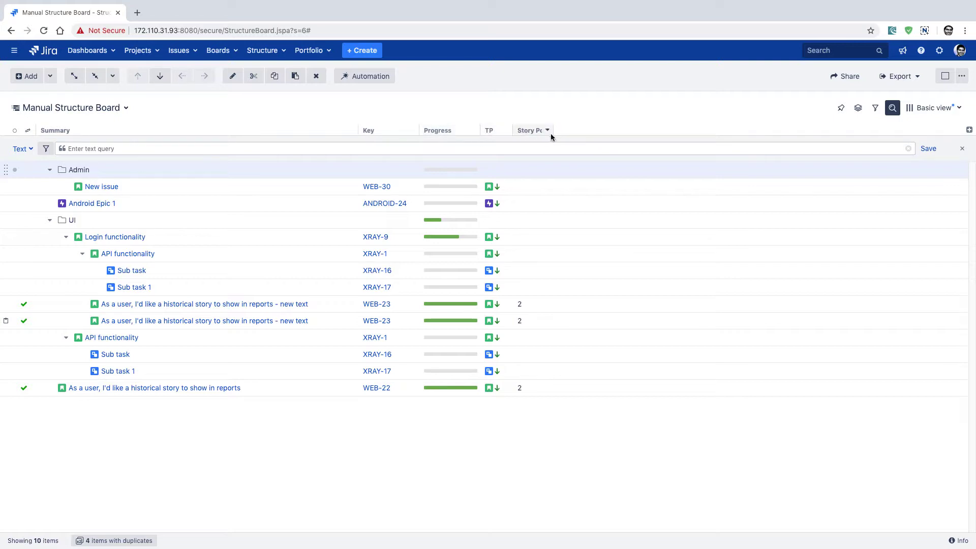
pyautogui.click(948, 108)
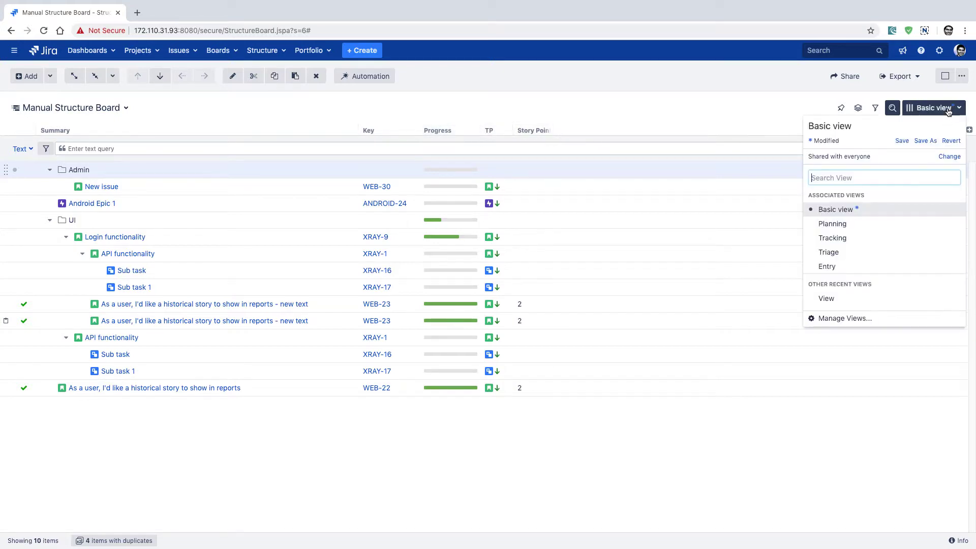
pyautogui.click(842, 223)
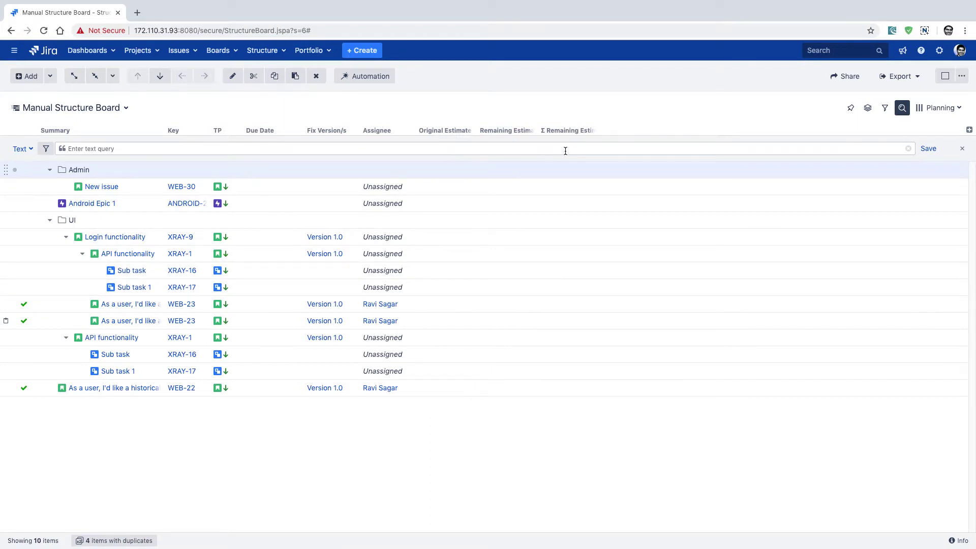
pyautogui.click(948, 110)
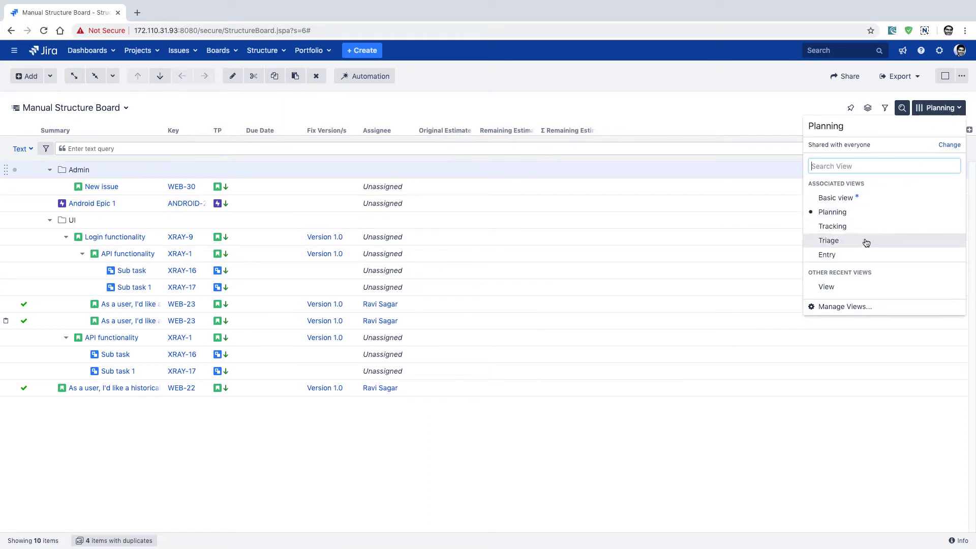
pyautogui.click(728, 126)
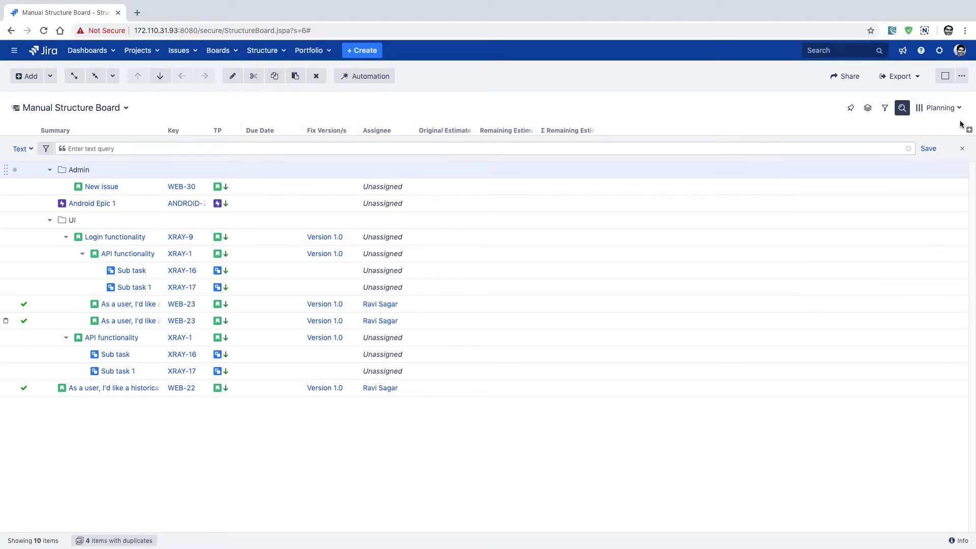
pyautogui.click(940, 108)
pyautogui.click(861, 198)
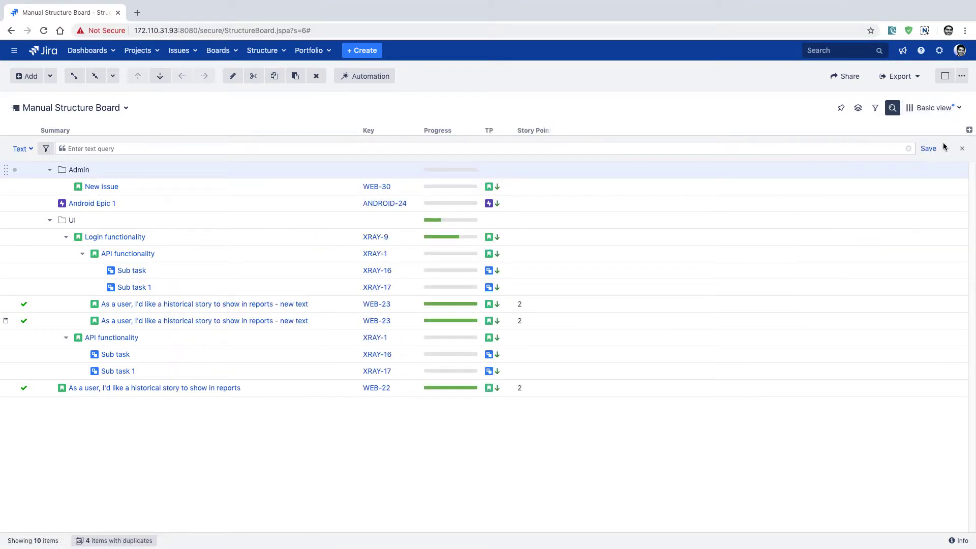
# Add the Priority and Due Date columns to the Basic view.
pyautogui.click(969, 130)
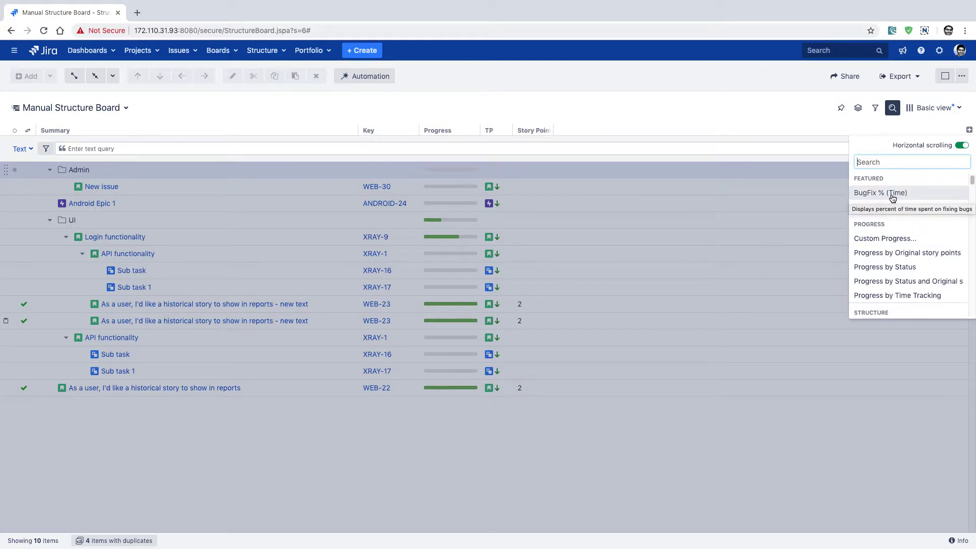
pyautogui.write('Pr')
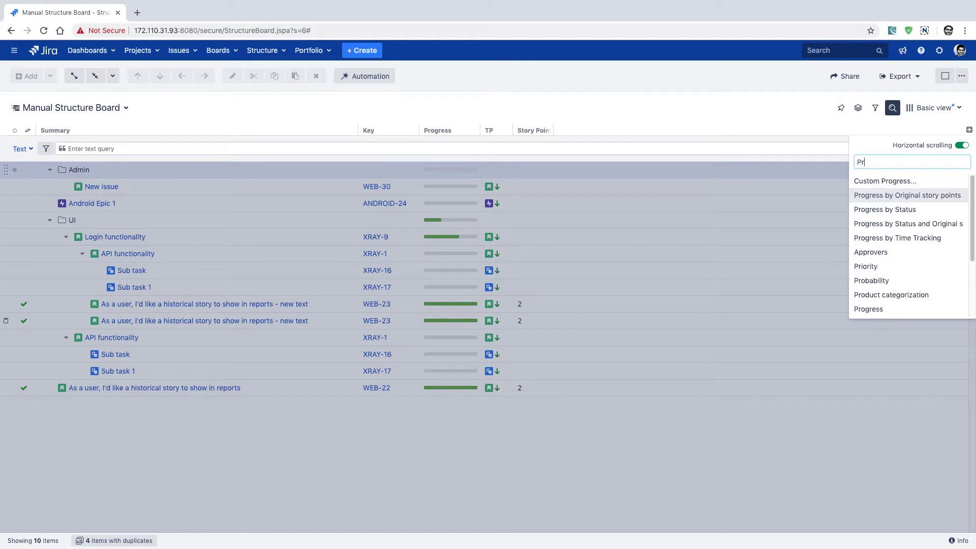
pyautogui.write('io')
pyautogui.press('Return')
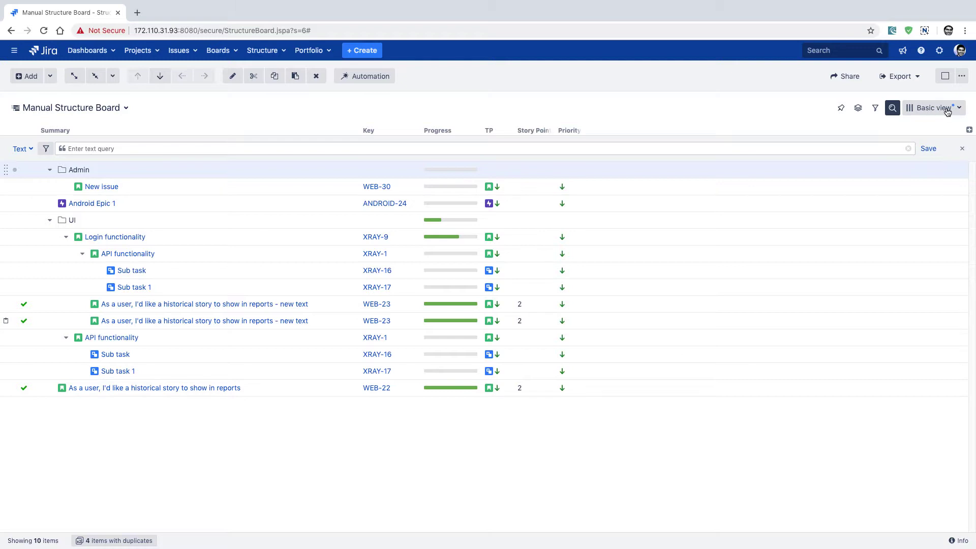
pyautogui.click(969, 131)
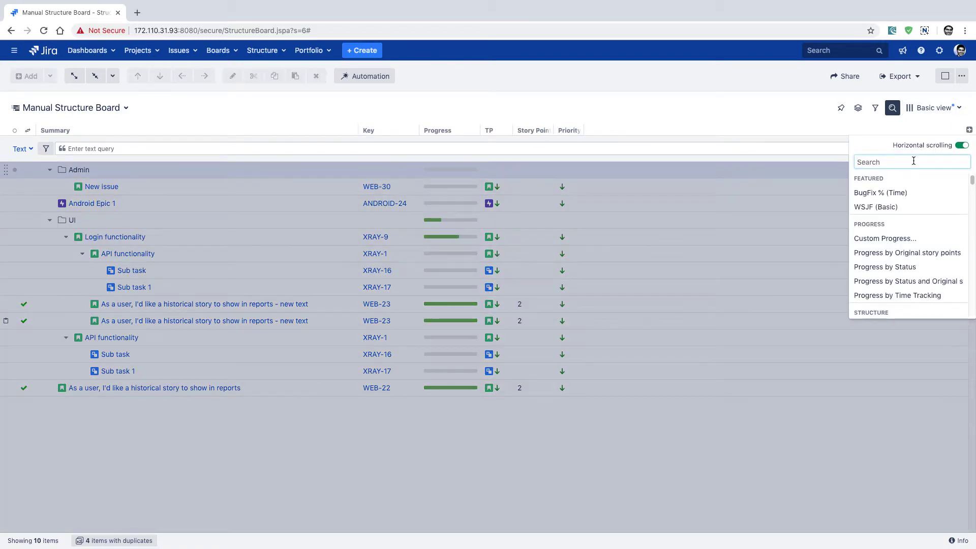
pyautogui.write('due')
pyautogui.press('Return')
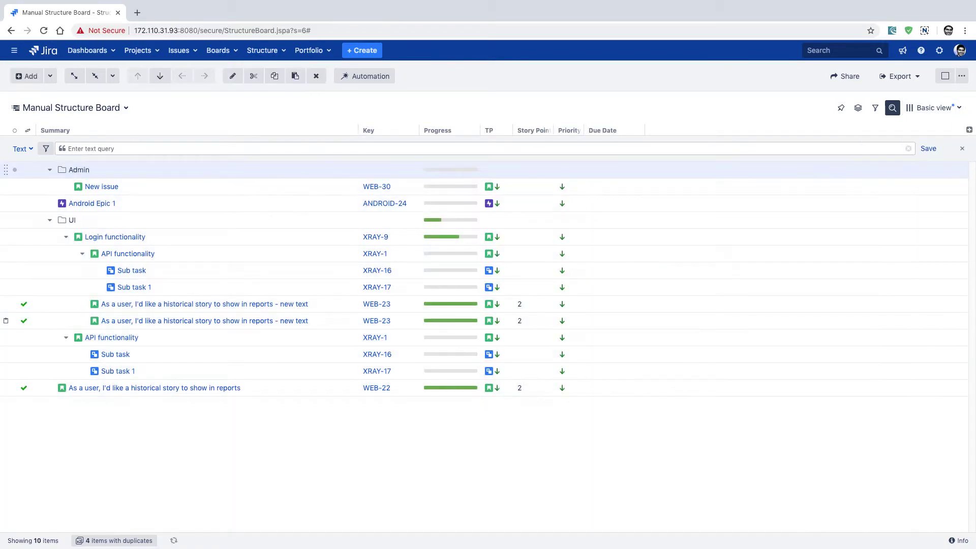
# Save the modified column layout as a new view named "Custom Basic View".
pyautogui.click(960, 113)
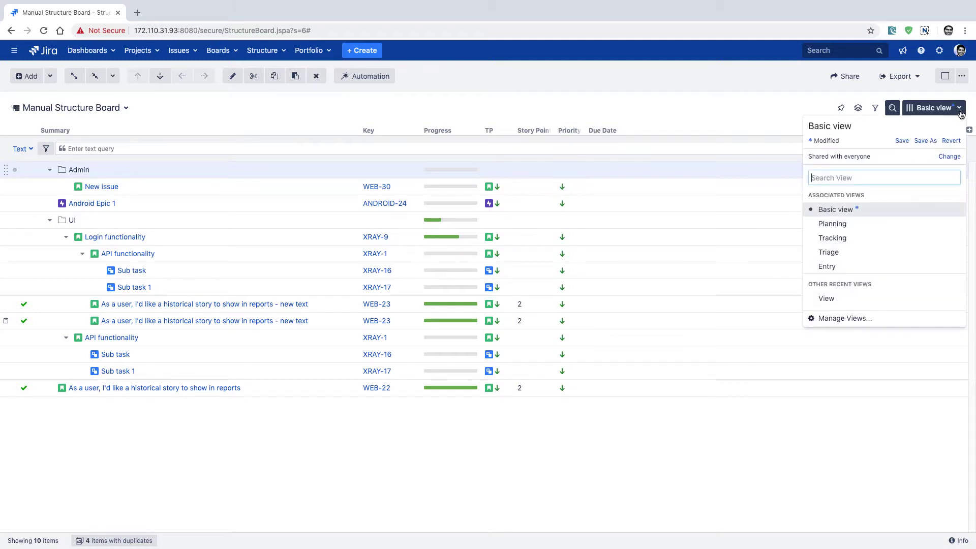
pyautogui.click(925, 141)
pyautogui.write('Custom Basic View')
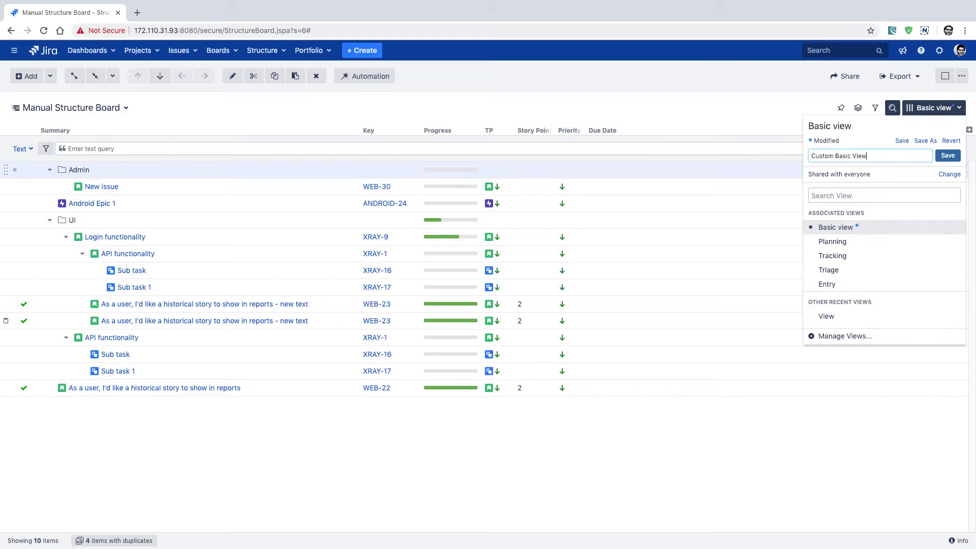
pyautogui.click(948, 156)
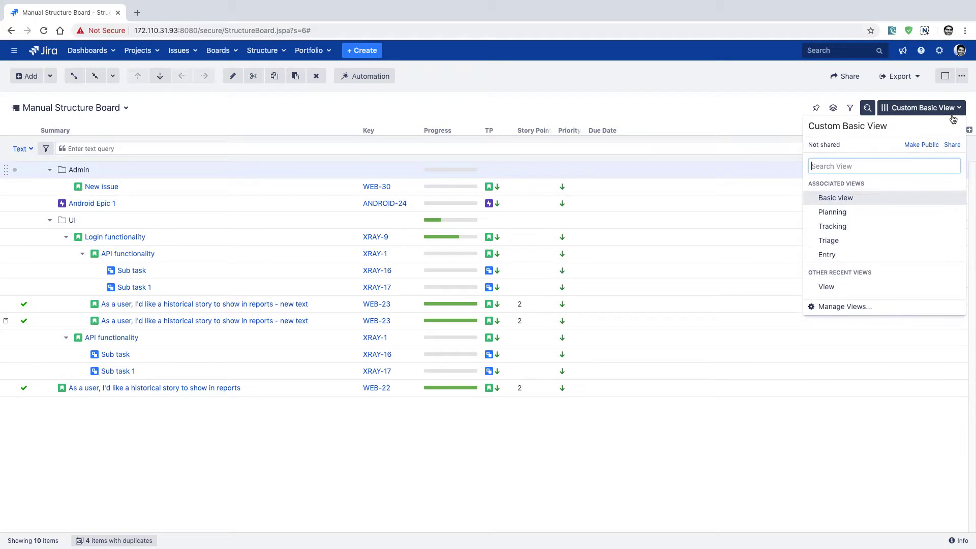
pyautogui.click(960, 108)
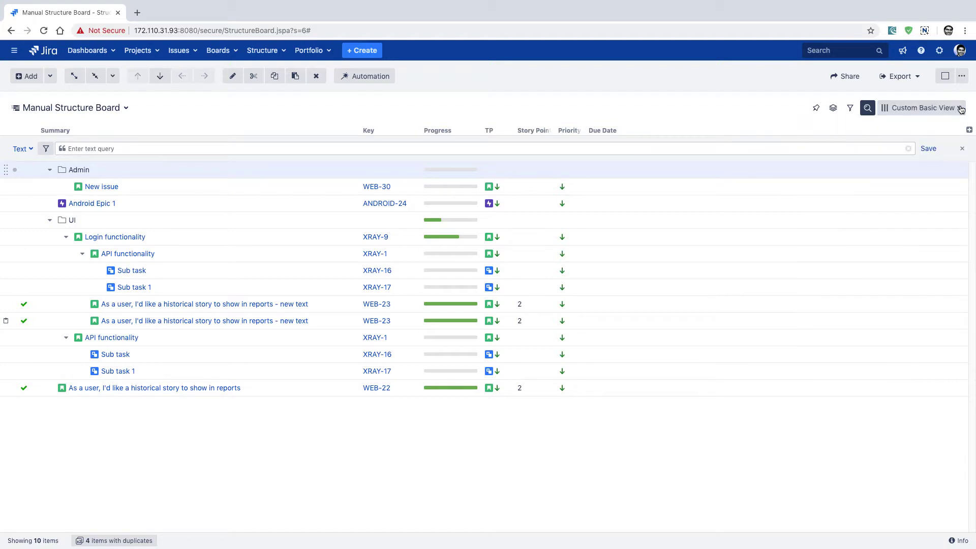
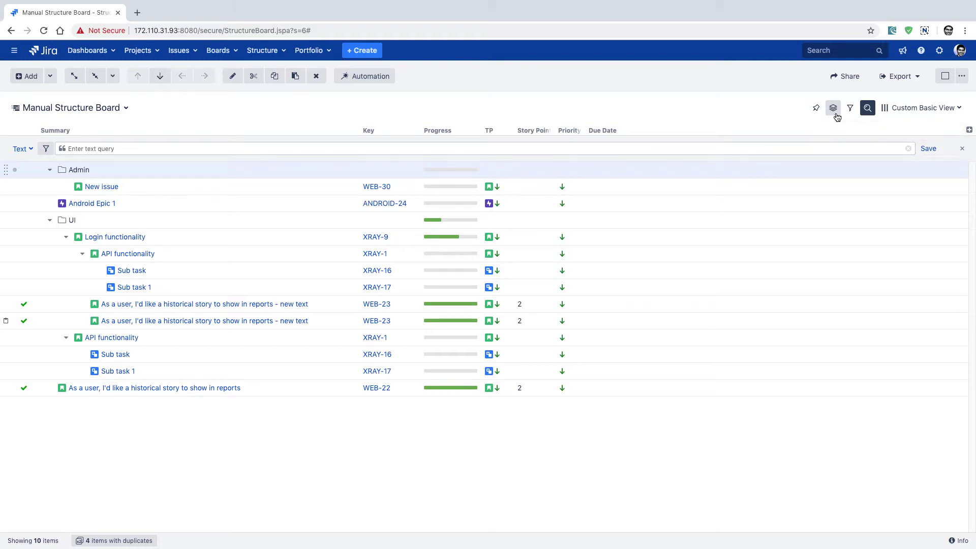
# Switch to the Top Down structure and dismiss its text search bar.
pyautogui.click(283, 55)
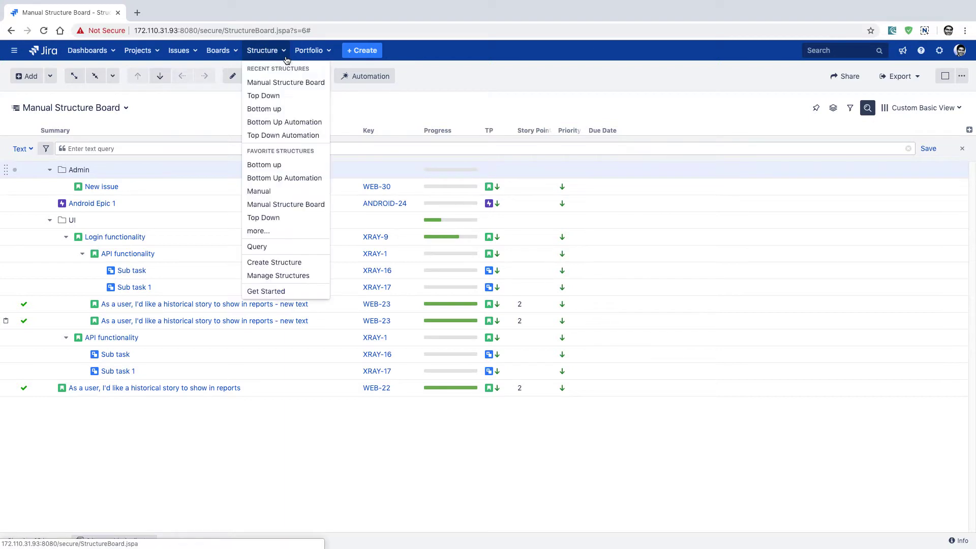
pyautogui.click(281, 98)
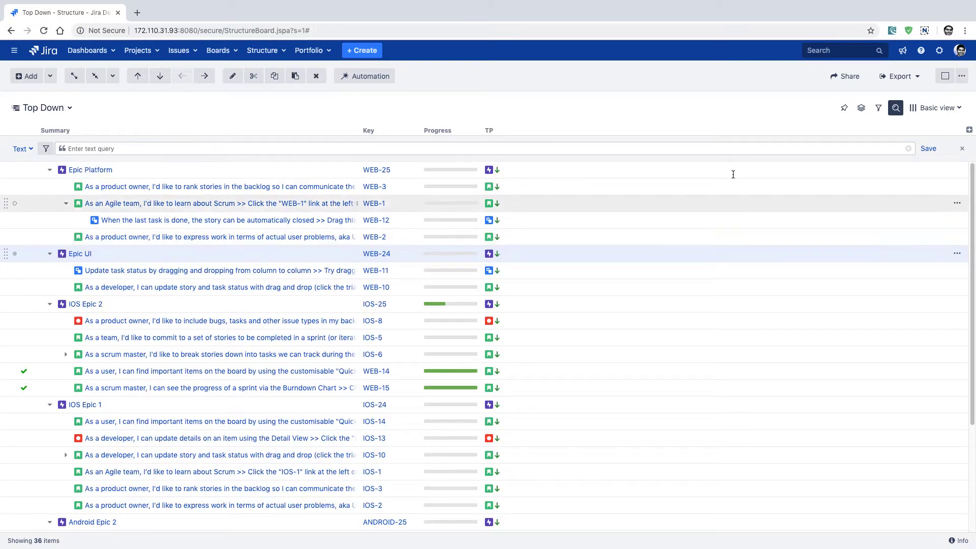
pyautogui.click(962, 153)
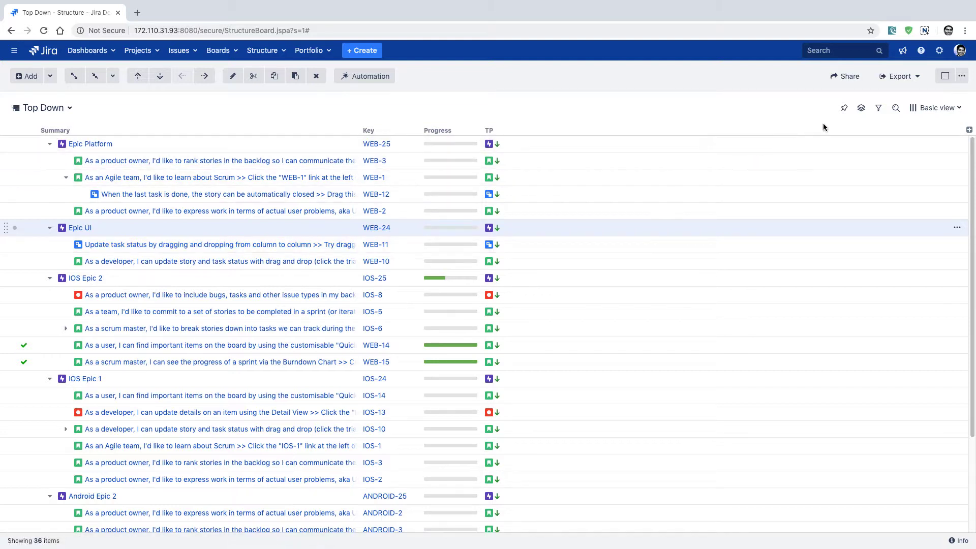
# Group the Top Down structure by Assignee with a transformation, then collapse and reopen the transformations bar.
pyautogui.click(859, 109)
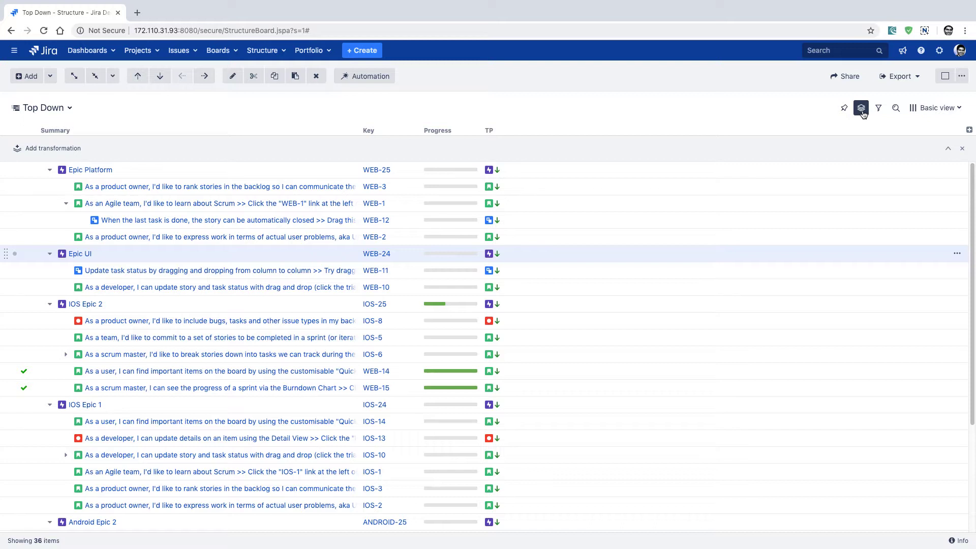
pyautogui.click(30, 151)
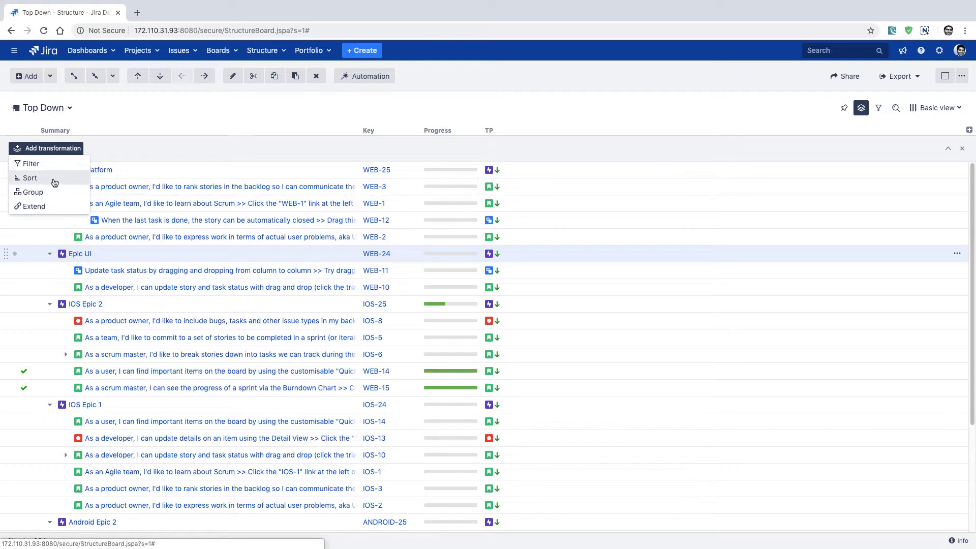
pyautogui.click(47, 197)
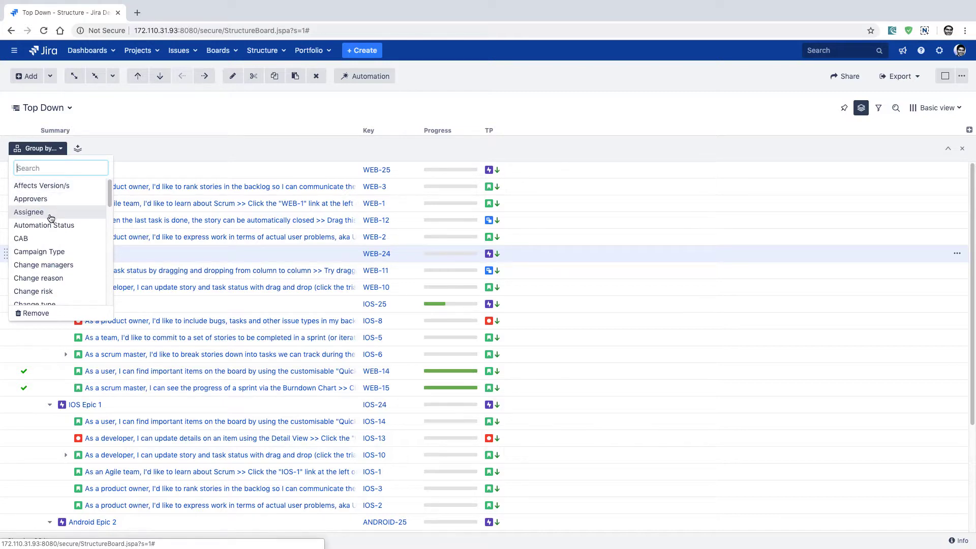
pyautogui.click(51, 216)
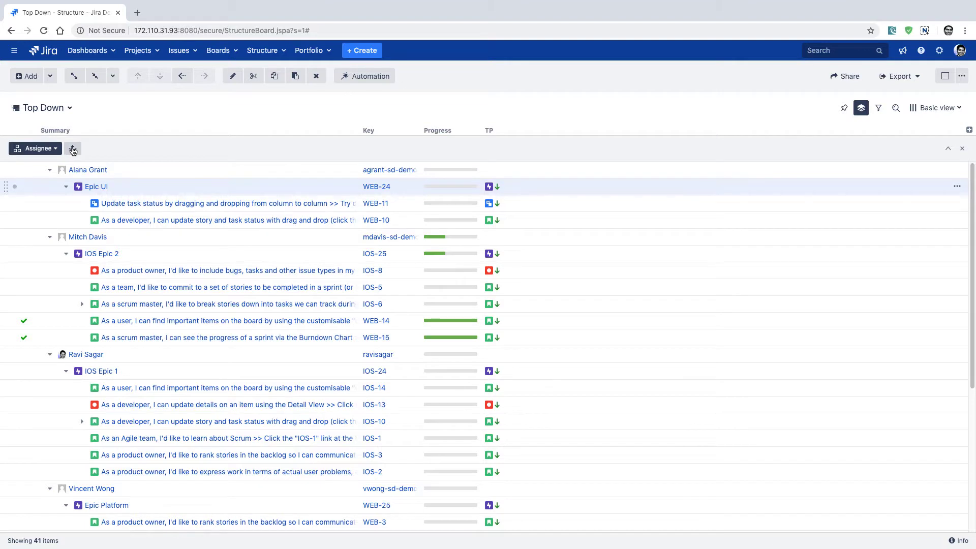
pyautogui.click(949, 148)
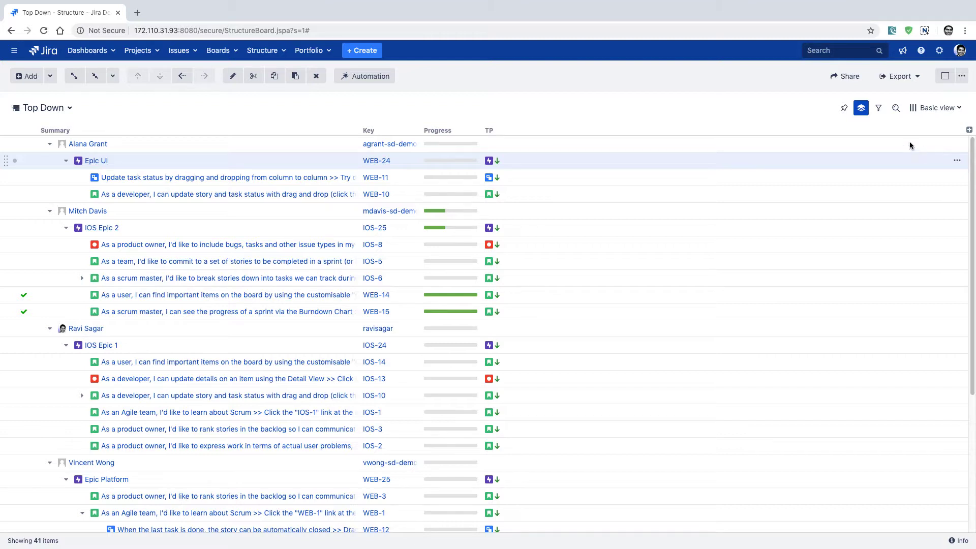
pyautogui.click(860, 108)
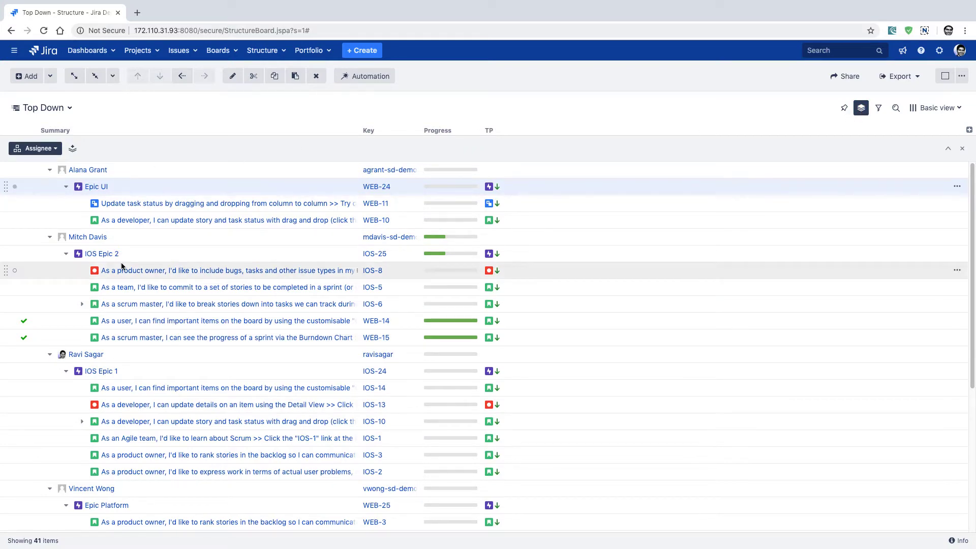
# Try adding a Sort transformation, abandon it without choosing a field, and remove the Assignee grouping.
pyautogui.click(74, 149)
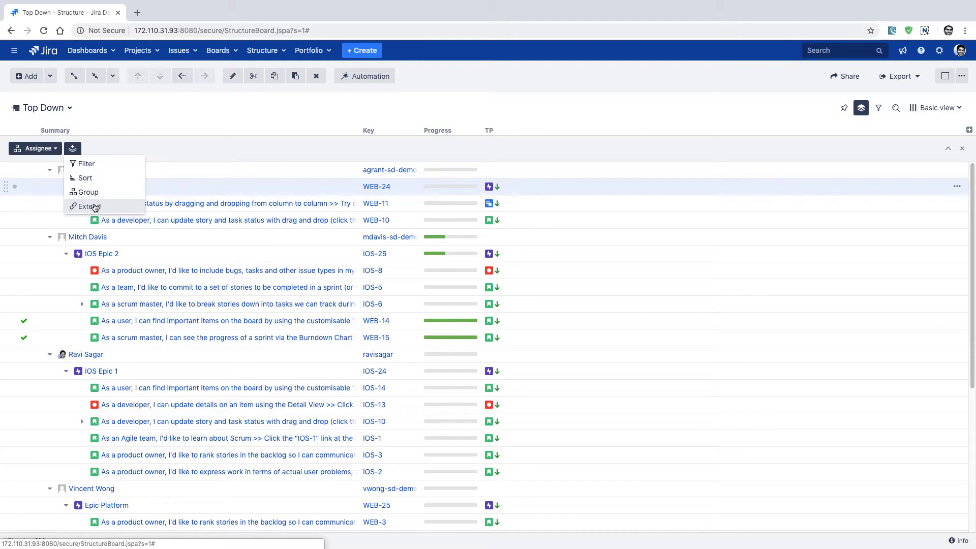
pyautogui.click(106, 177)
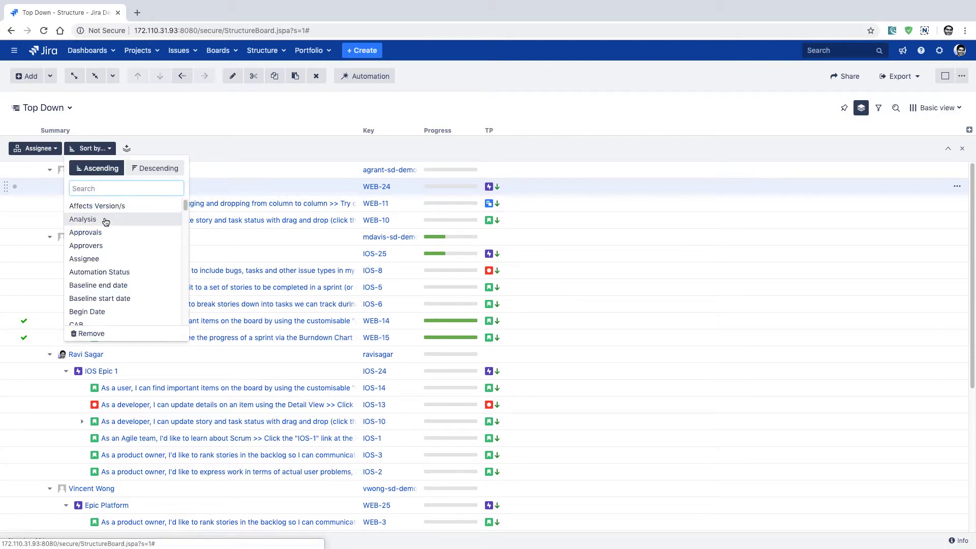
pyautogui.click(170, 146)
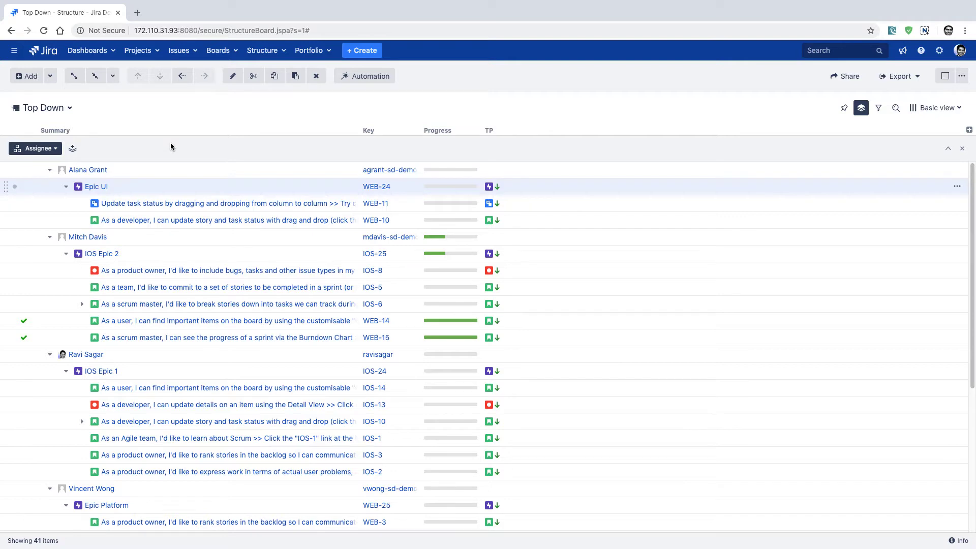
pyautogui.click(961, 148)
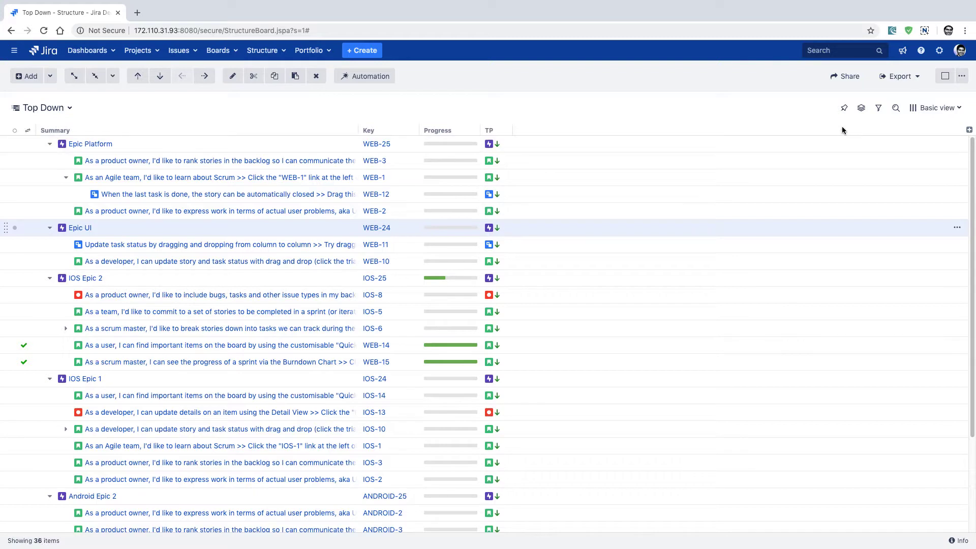
# Review the available transformation types and the layout options of the Top Down structure without applying any.
pyautogui.click(860, 108)
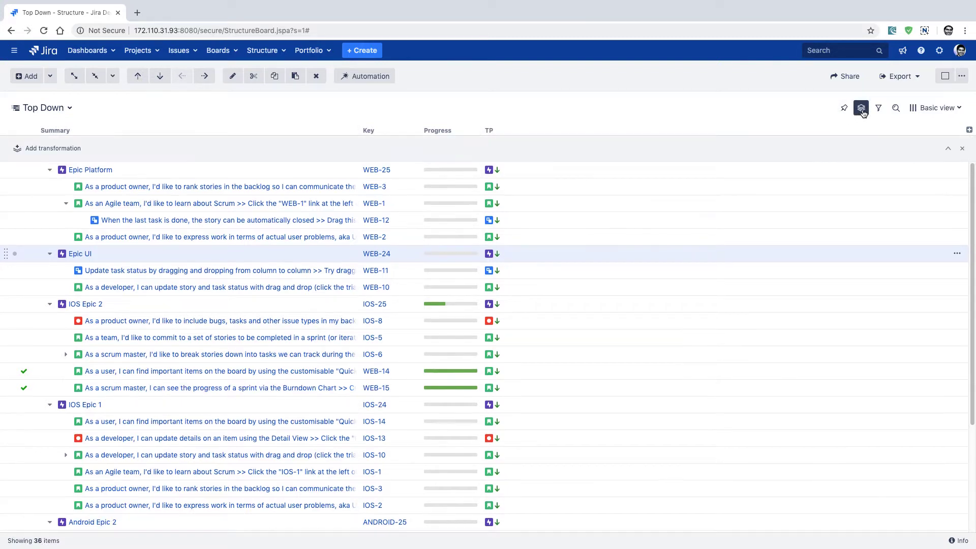
pyautogui.click(74, 149)
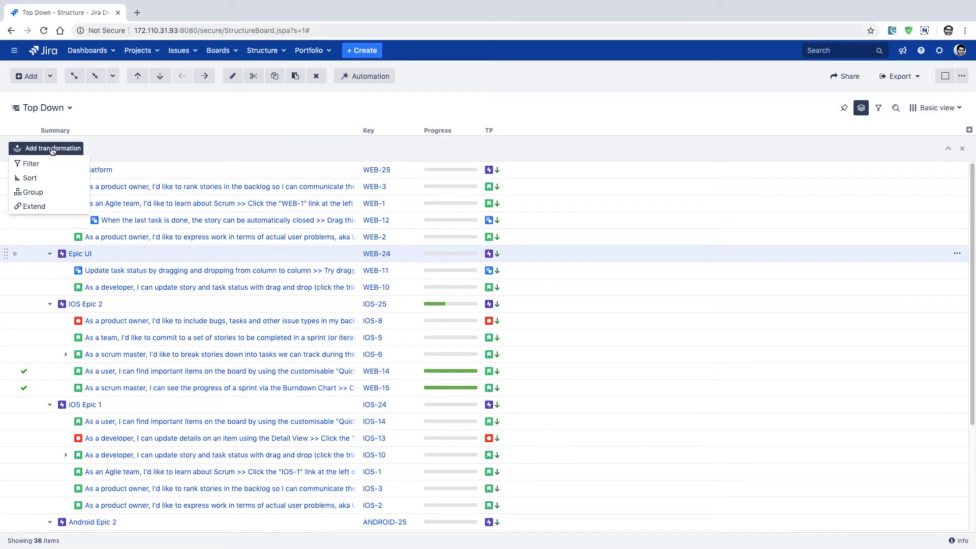
pyautogui.click(243, 109)
pyautogui.click(962, 148)
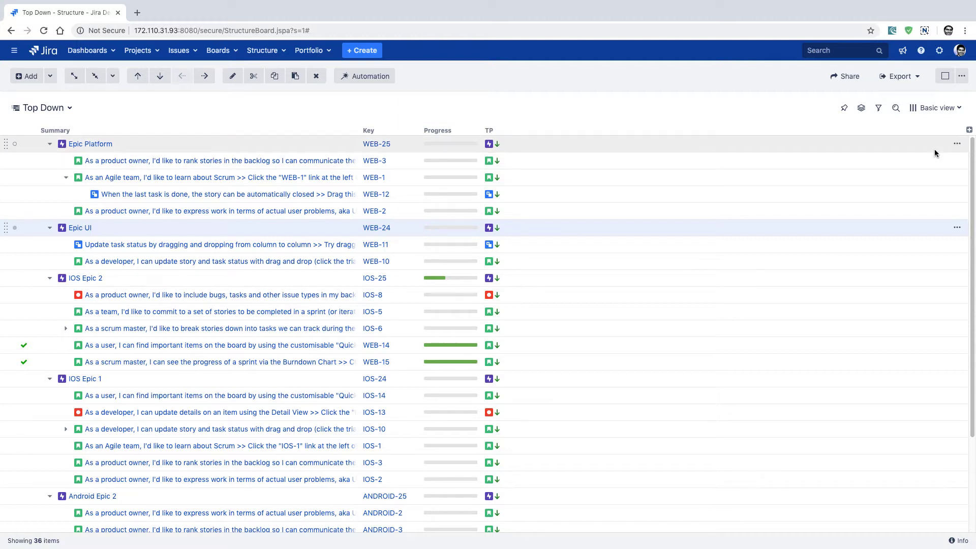
pyautogui.click(961, 76)
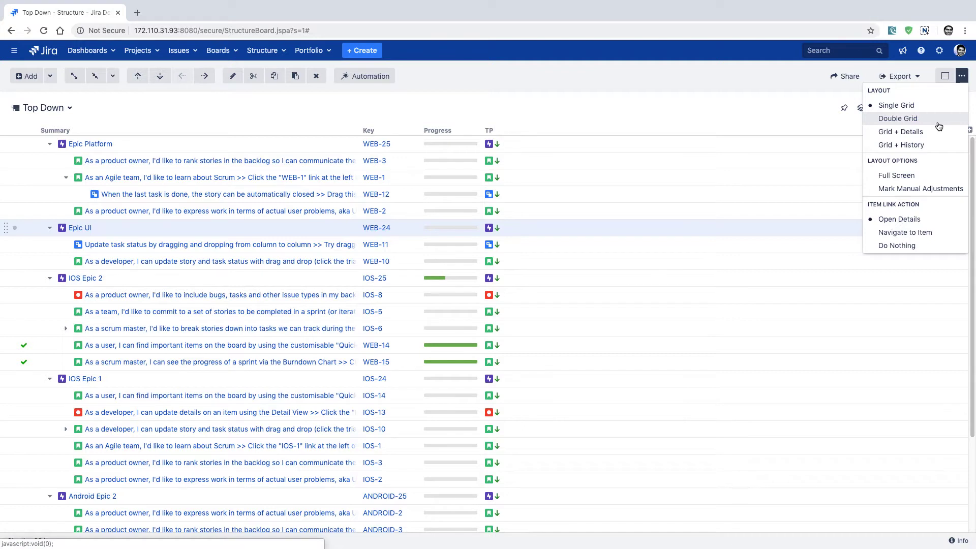
pyautogui.click(690, 115)
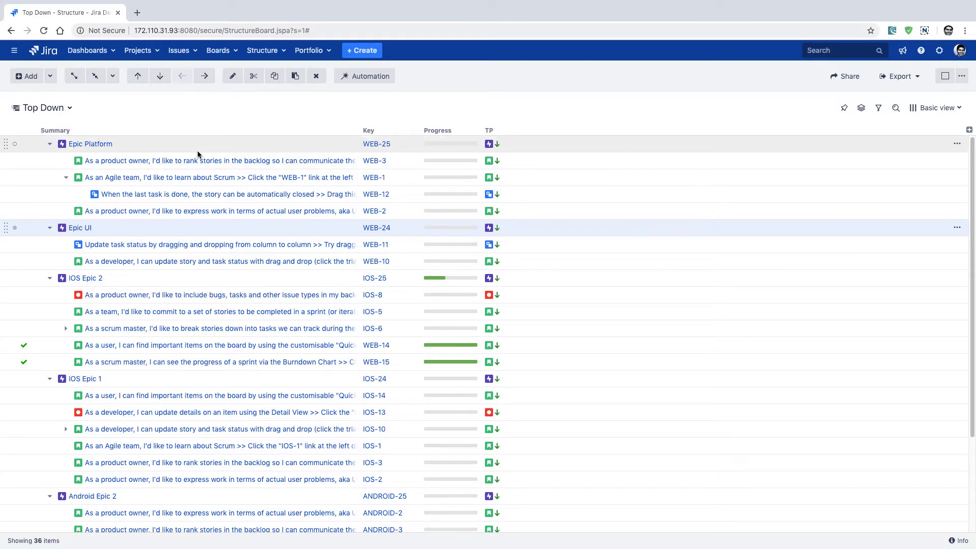
# Open issue WEB-3 in a separate browser tab and expand its Structure section to view its place in the hierarchy.
pyautogui.keyDown('super'); pyautogui.click(142, 162); pyautogui.keyUp('super')
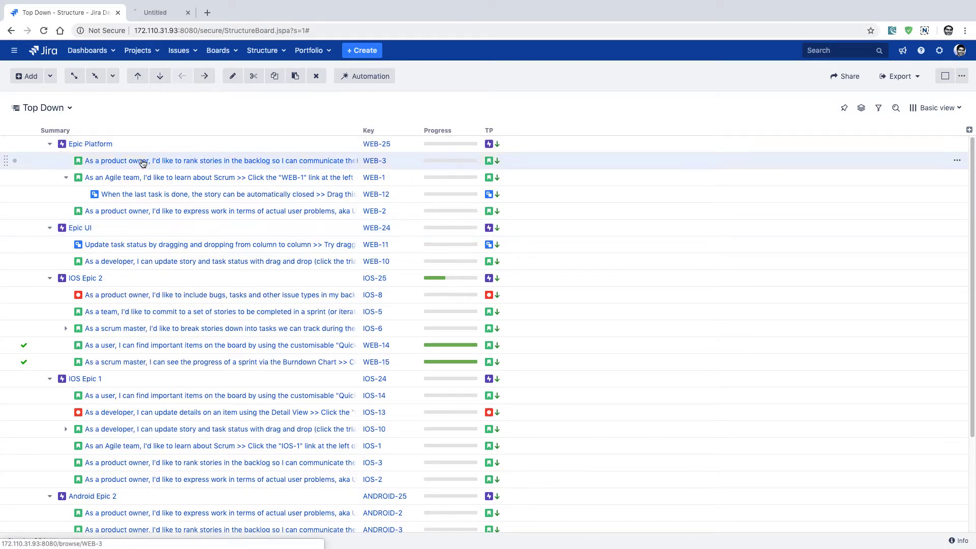
pyautogui.click(174, 14)
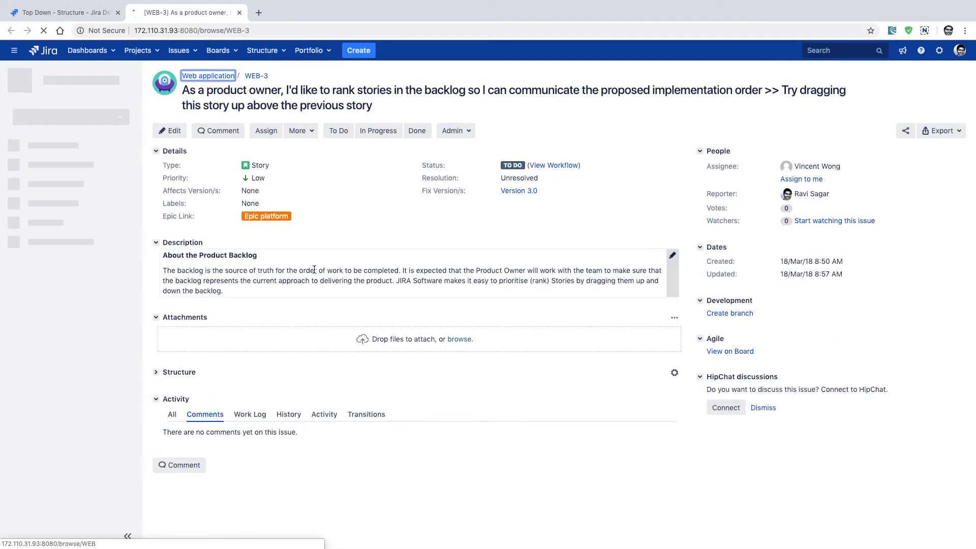
pyautogui.click(154, 376)
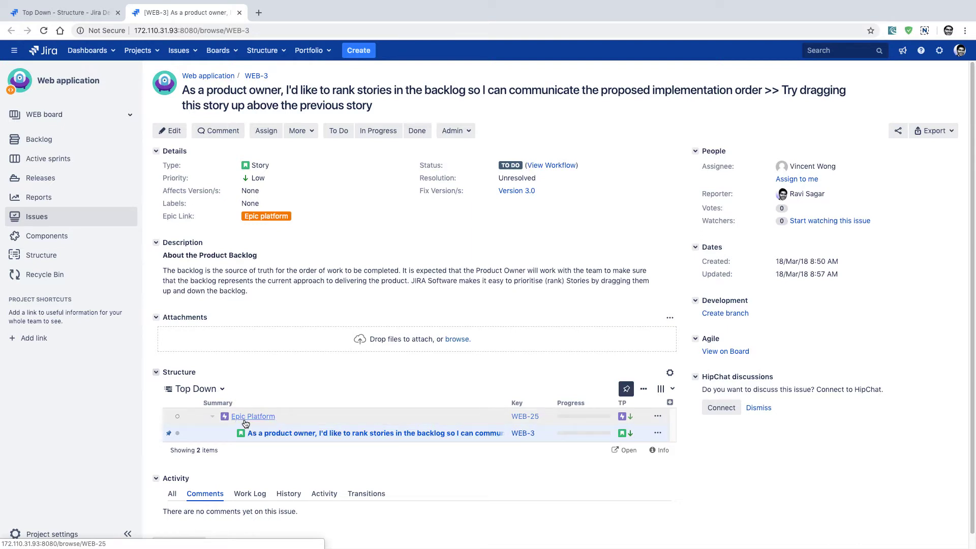
# Go to the All projects dashboard, load all gadgets, search for "struc" and add the Structure gadget.
pyautogui.click(50, 59)
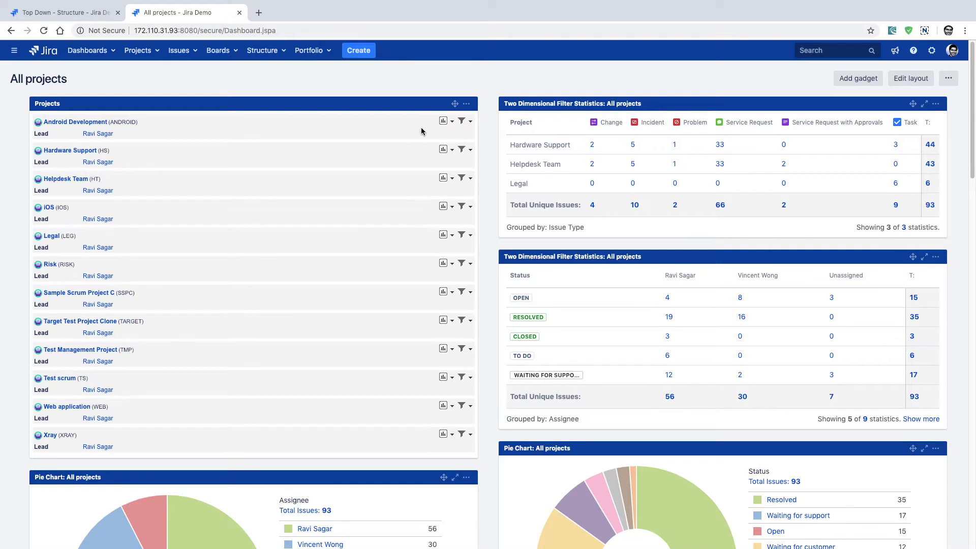
pyautogui.click(859, 79)
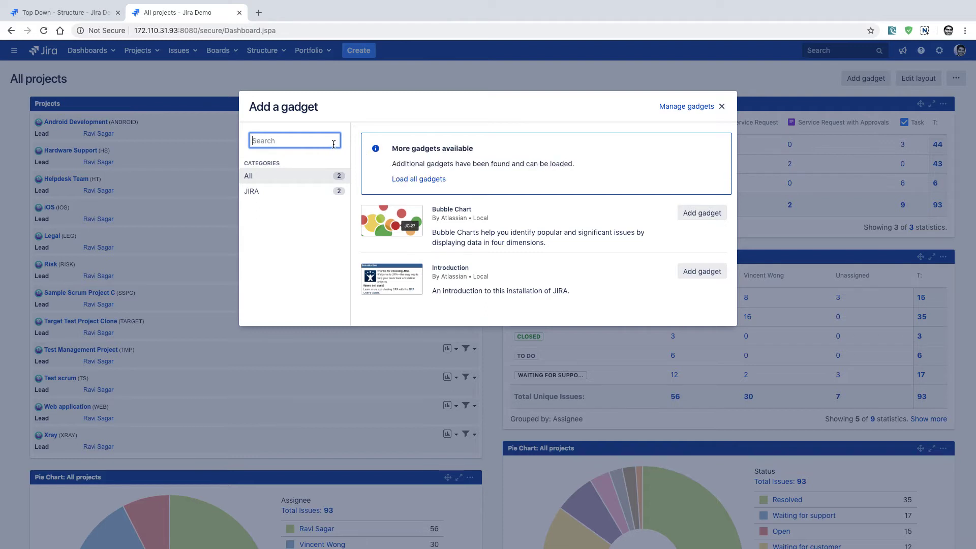
pyautogui.click(444, 180)
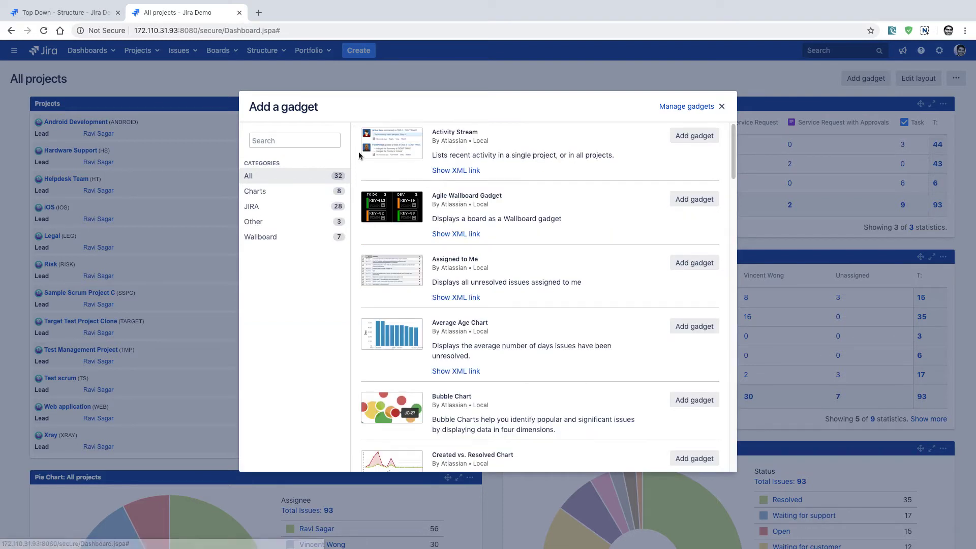
pyautogui.click(309, 136)
pyautogui.write('struc')
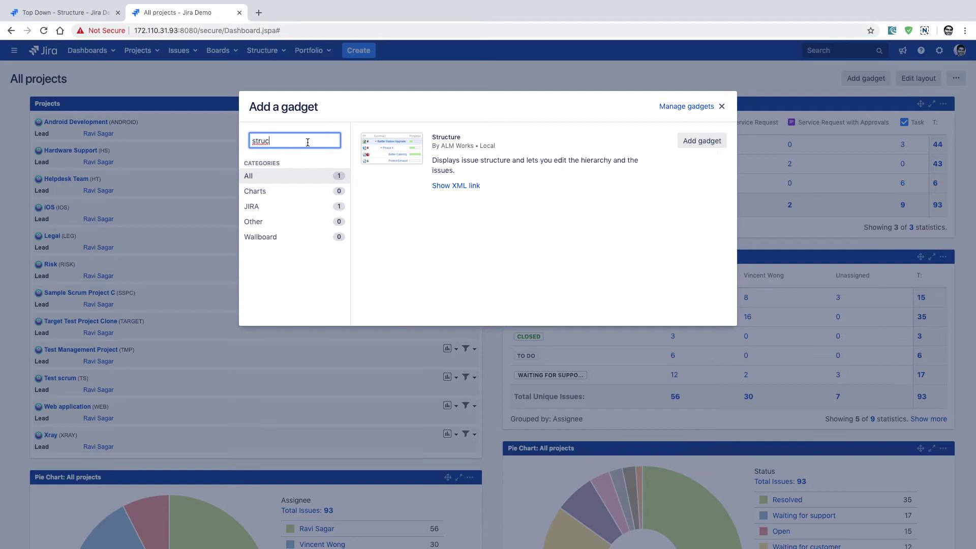
pyautogui.click(702, 144)
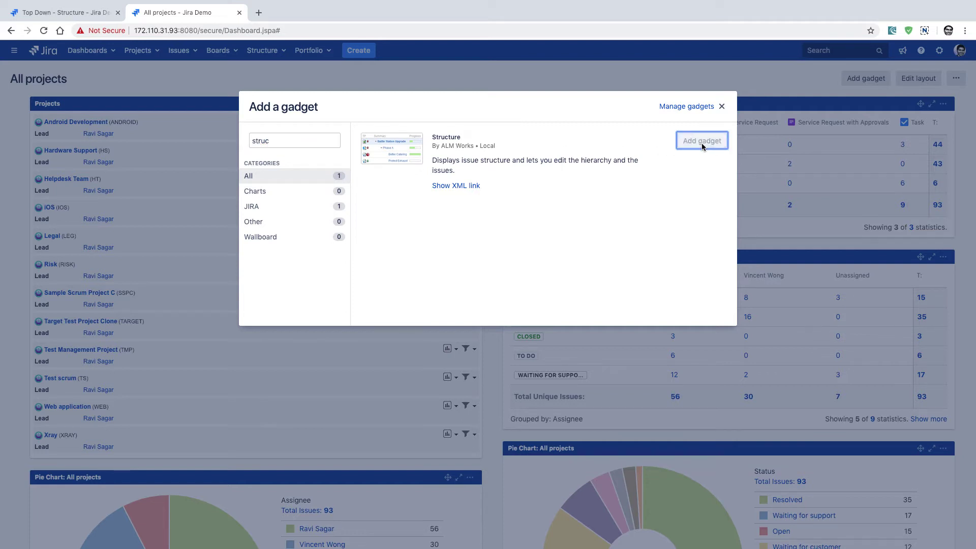
# Clear the gadget search down to "s", browse the full gadget list, and close the gadget dialog.
pyautogui.click(309, 142)
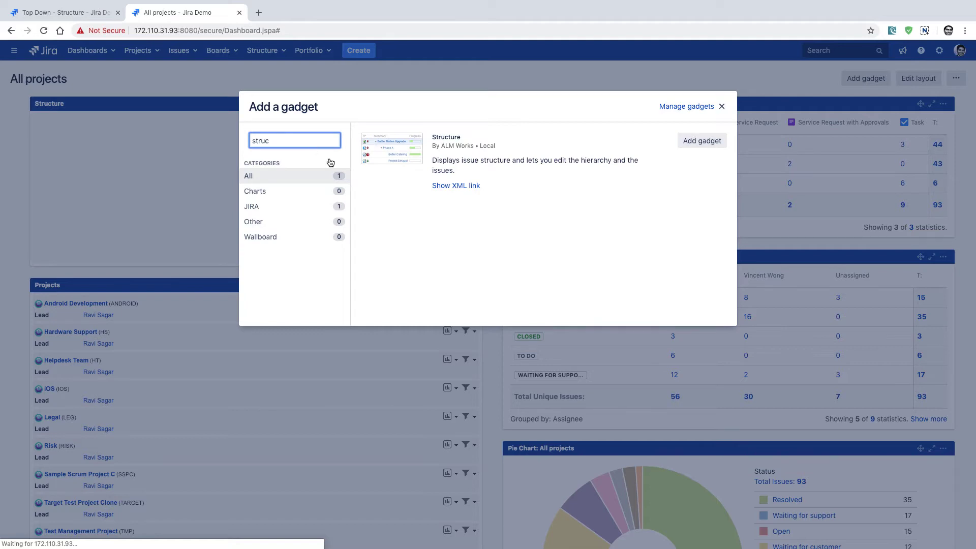
pyautogui.press('BackSpace')
pyautogui.press('BackSpace')
pyautogui.press('BackSpace')
pyautogui.press('BackSpace')
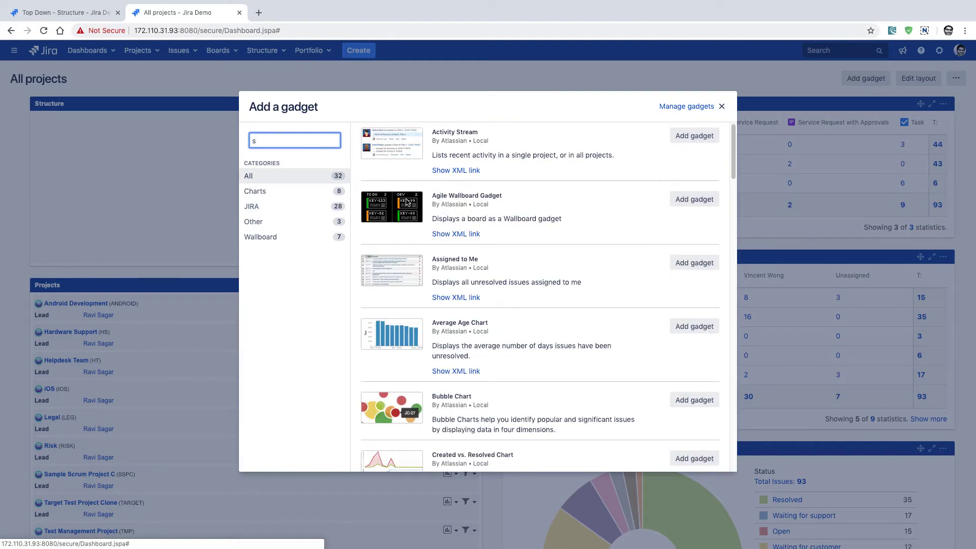
pyautogui.scroll(-20, 488, 258)
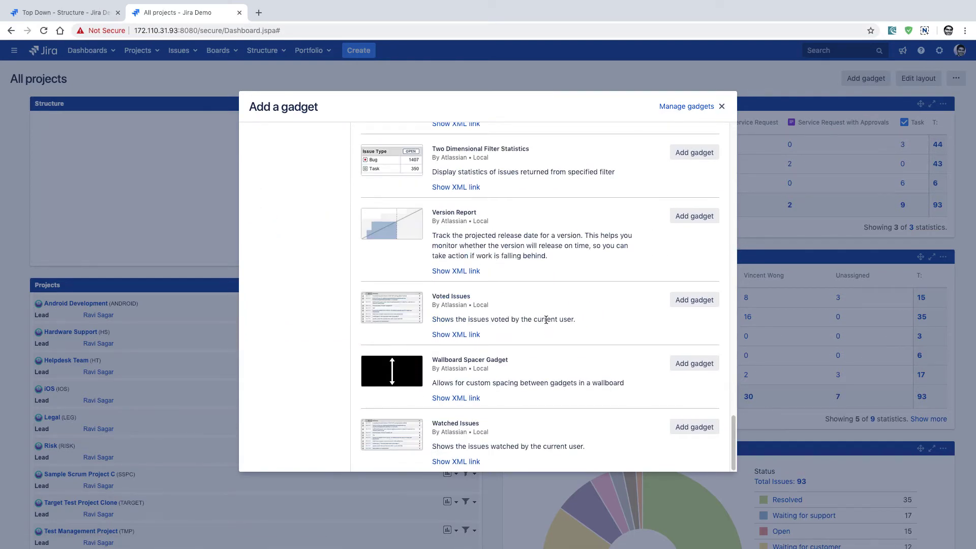
pyautogui.click(724, 107)
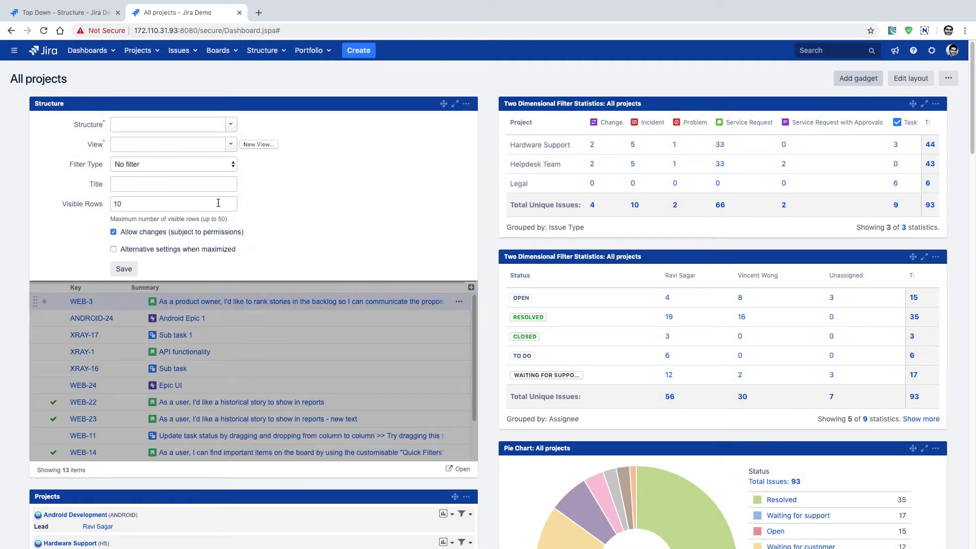
# Configure the Structure gadget with the Top Down structure and the Custom Basic View, and save it.
pyautogui.click(232, 126)
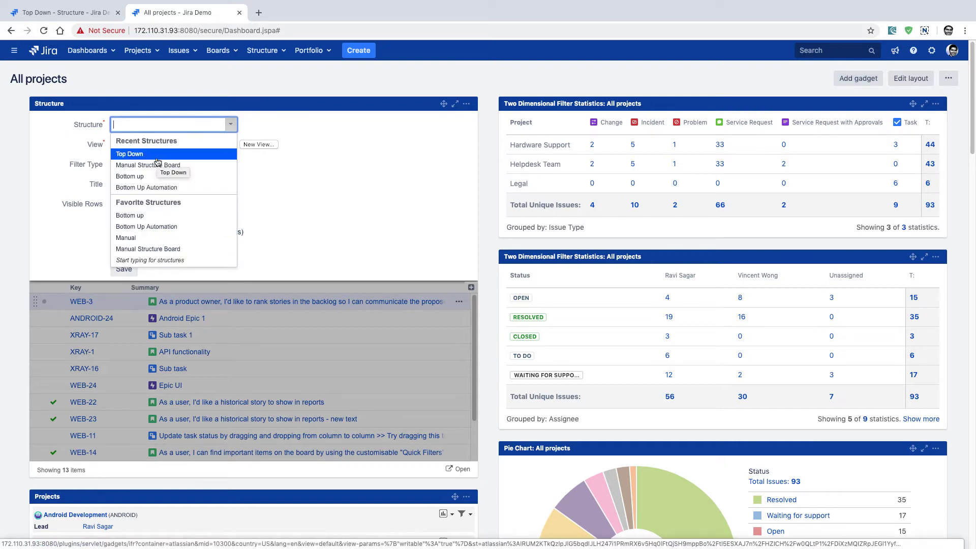
pyautogui.click(157, 158)
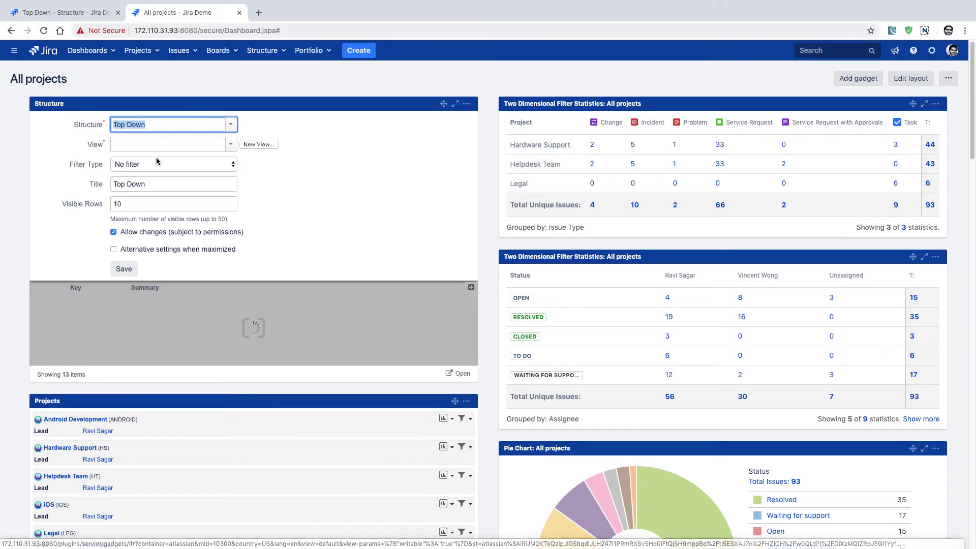
pyautogui.click(231, 145)
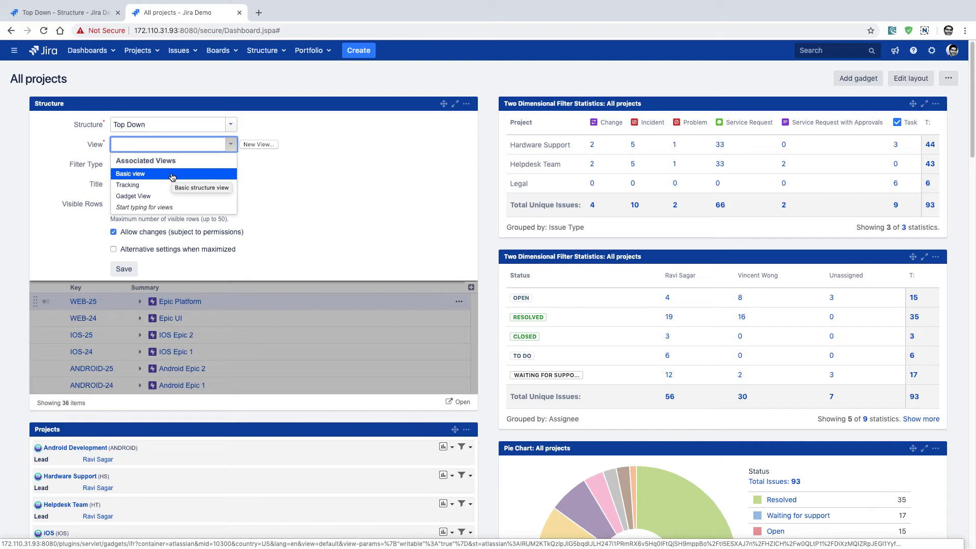
pyautogui.write('cu')
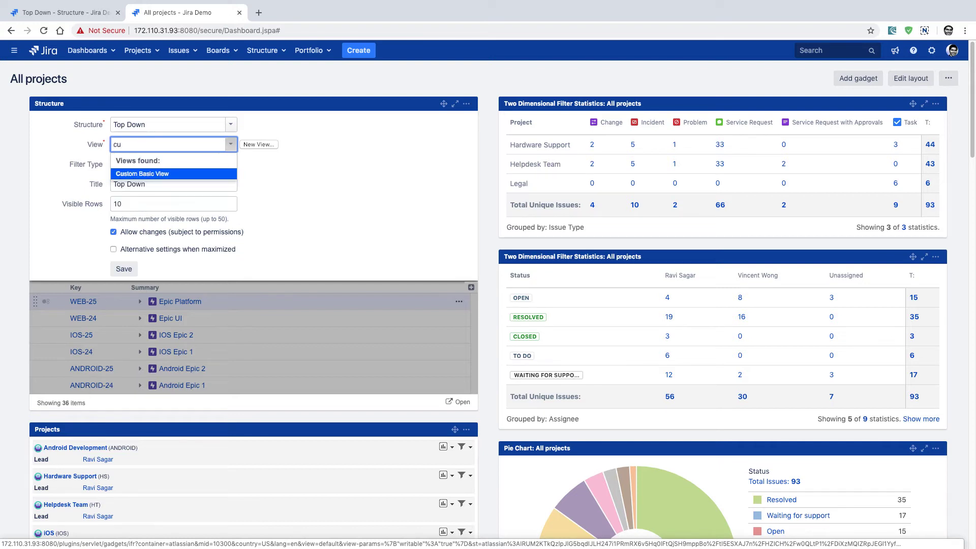
pyautogui.click(171, 173)
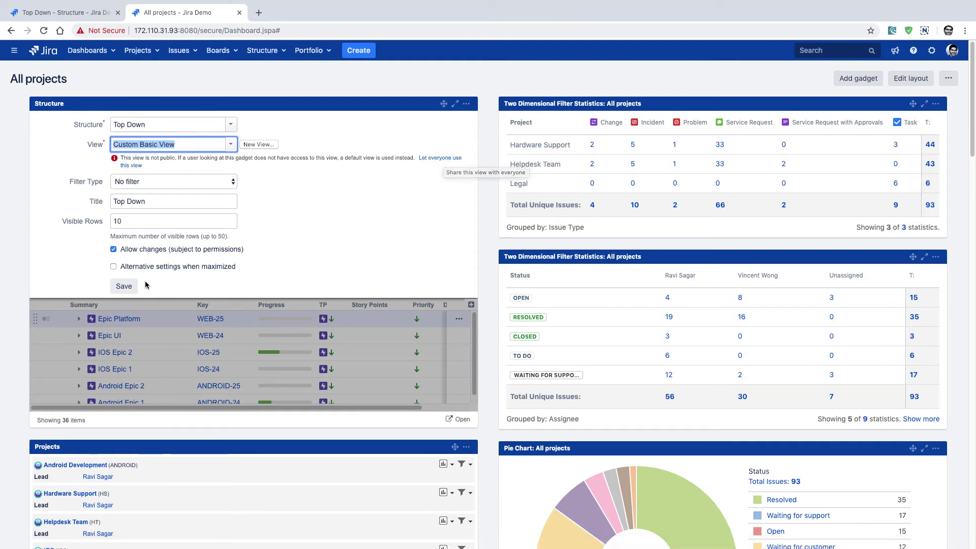
pyautogui.click(125, 287)
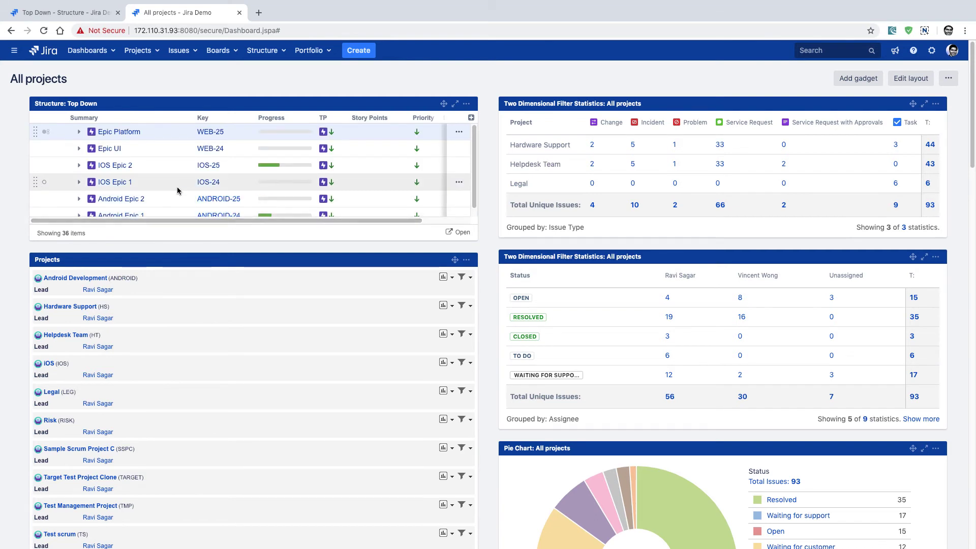
# Expand Epic Platform and Epic UI in the Structure gadget to show their child issues.
pyautogui.click(79, 133)
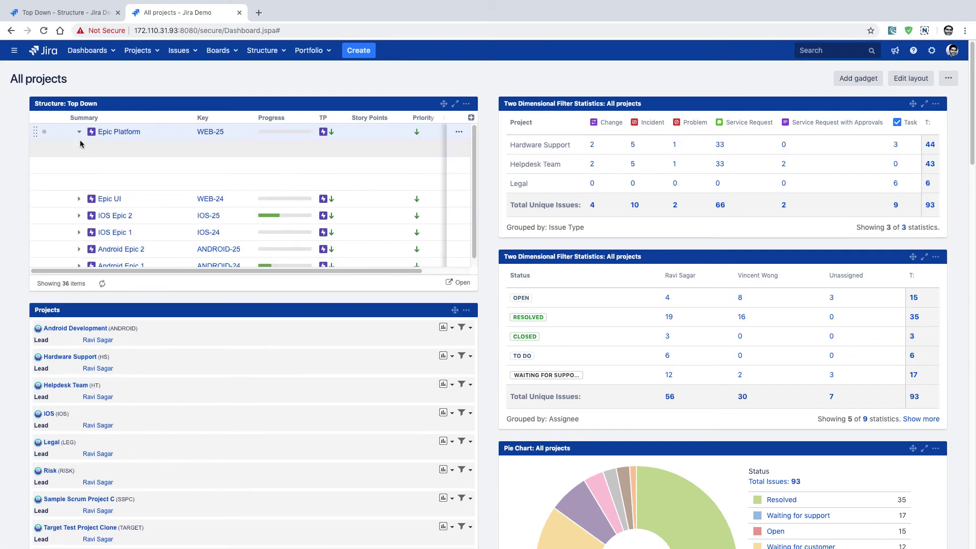
pyautogui.click(79, 203)
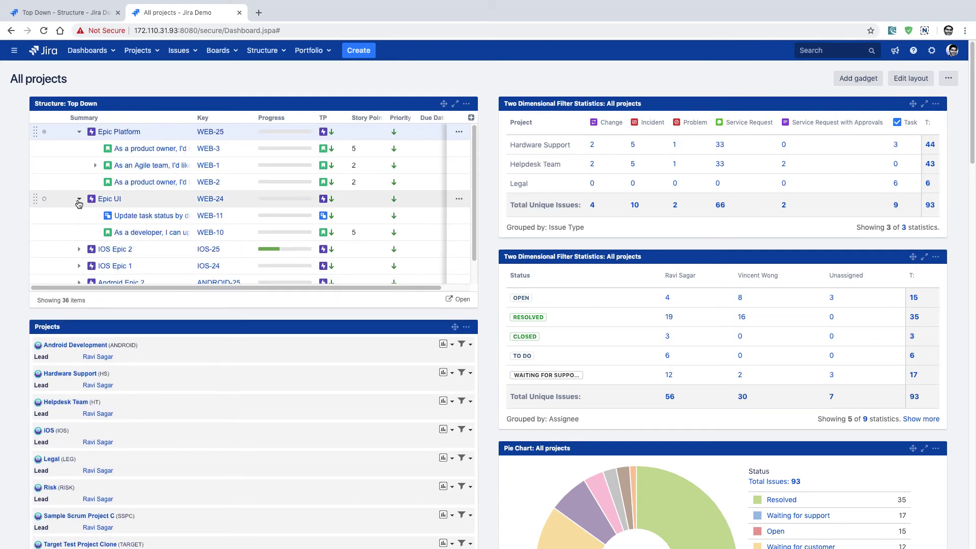